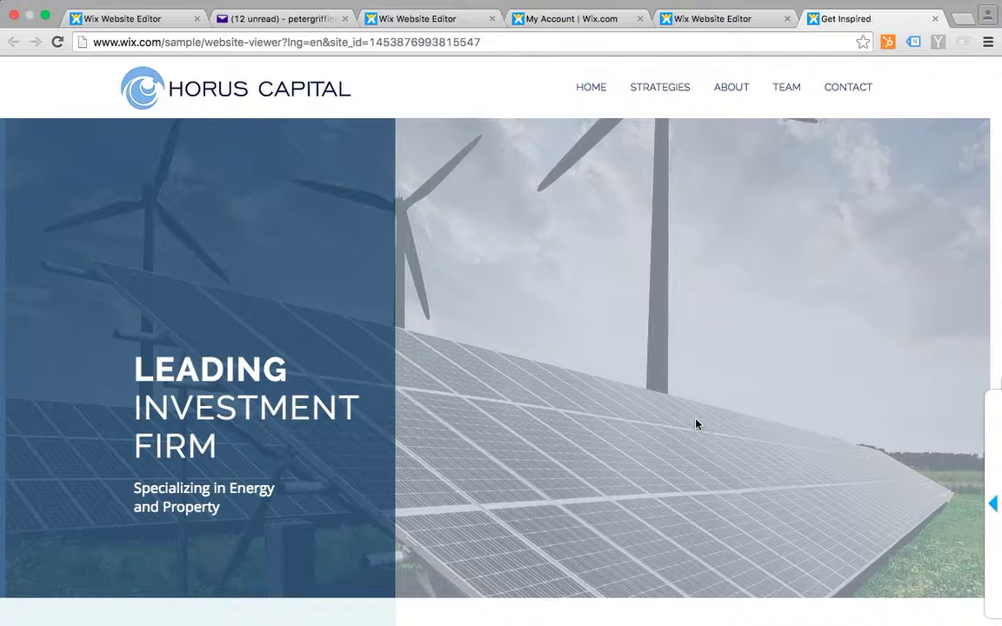
Slide out the 'Made from this template' popup and capture a region screenshot of it
left_click(993, 502)
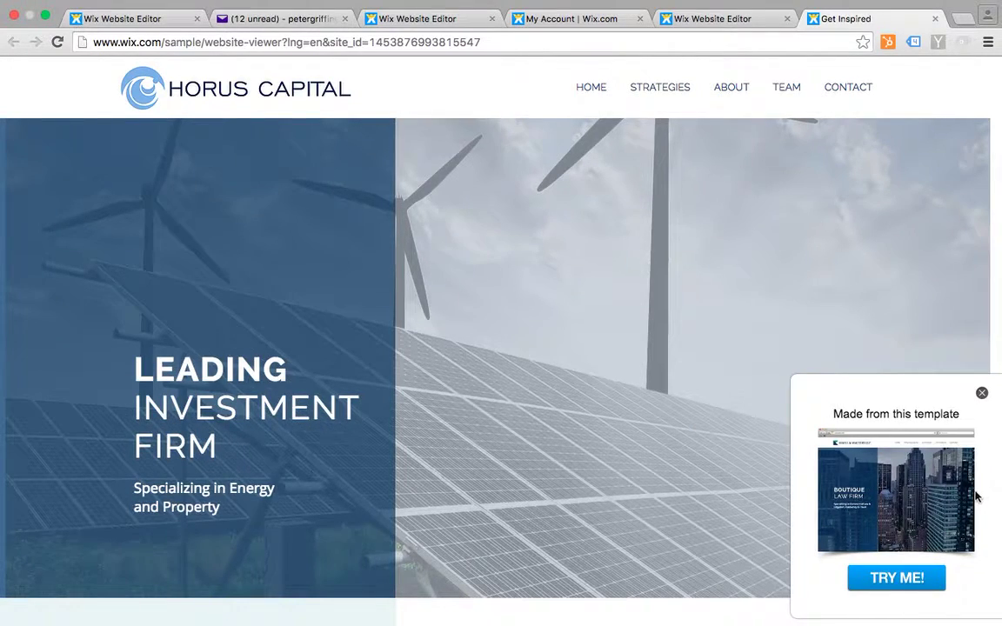
left_click(982, 394)
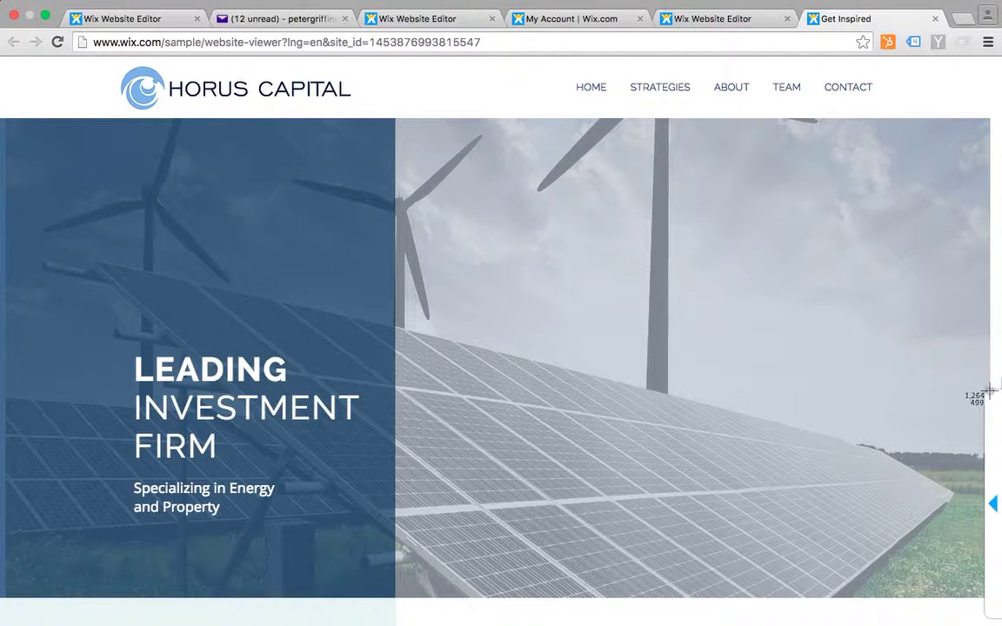
left_click(995, 507)
key("super+shift+4")
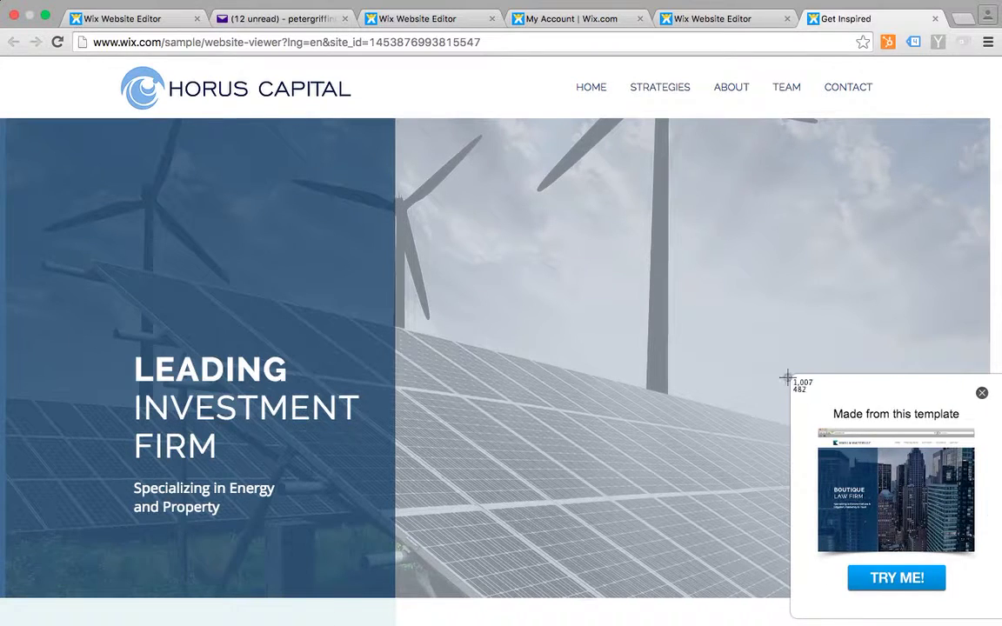
left_click_drag(789, 372, 999, 623)
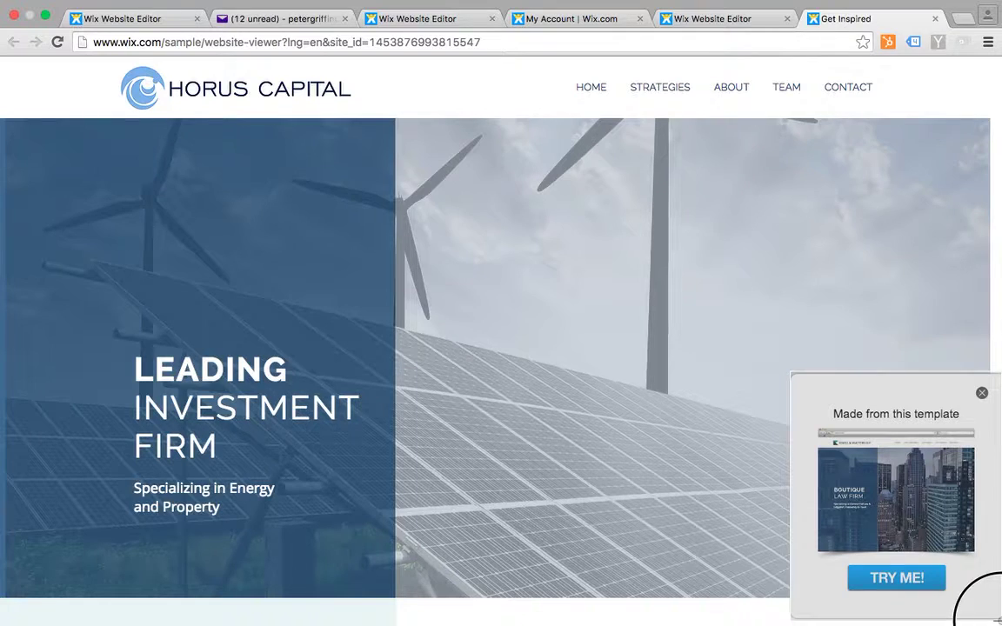
left_click_drag(999, 623, 999, 623)
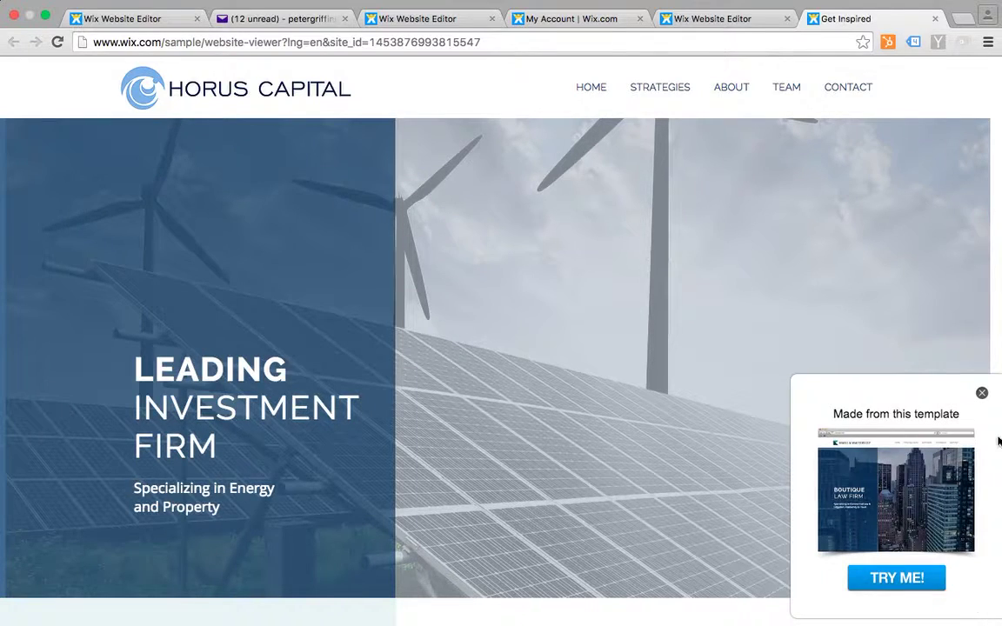
Close the popup and screenshot the collapsed tab at the page's right edge
left_click(982, 395)
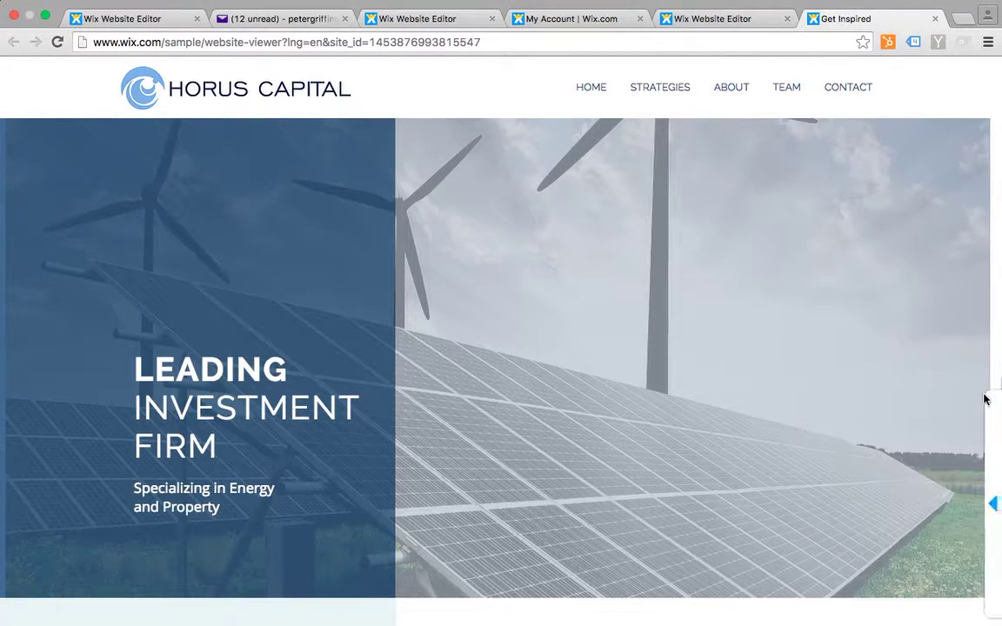
key("super+shift+4")
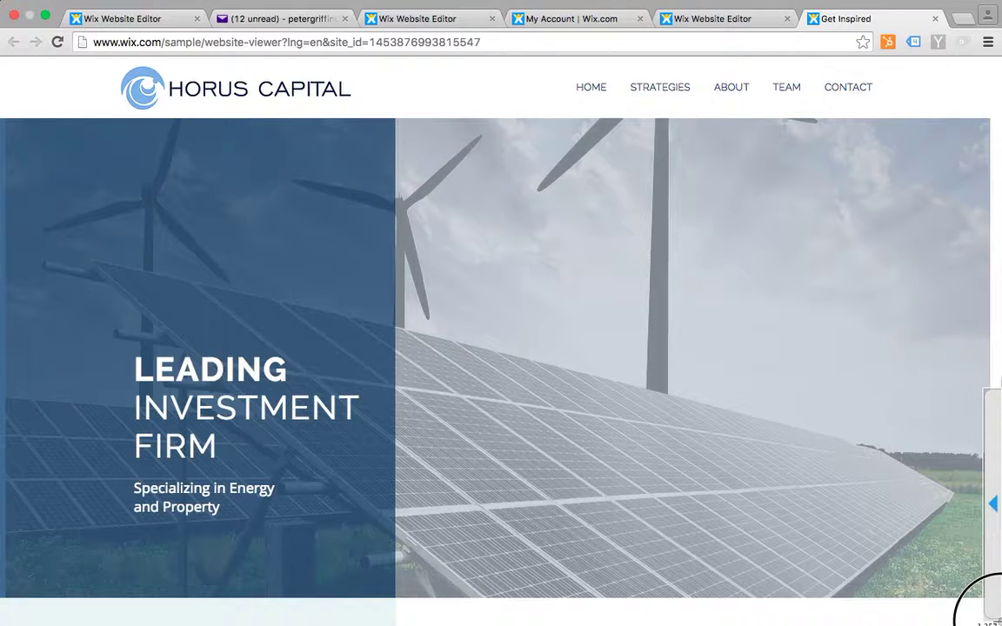
key("super+Tab")
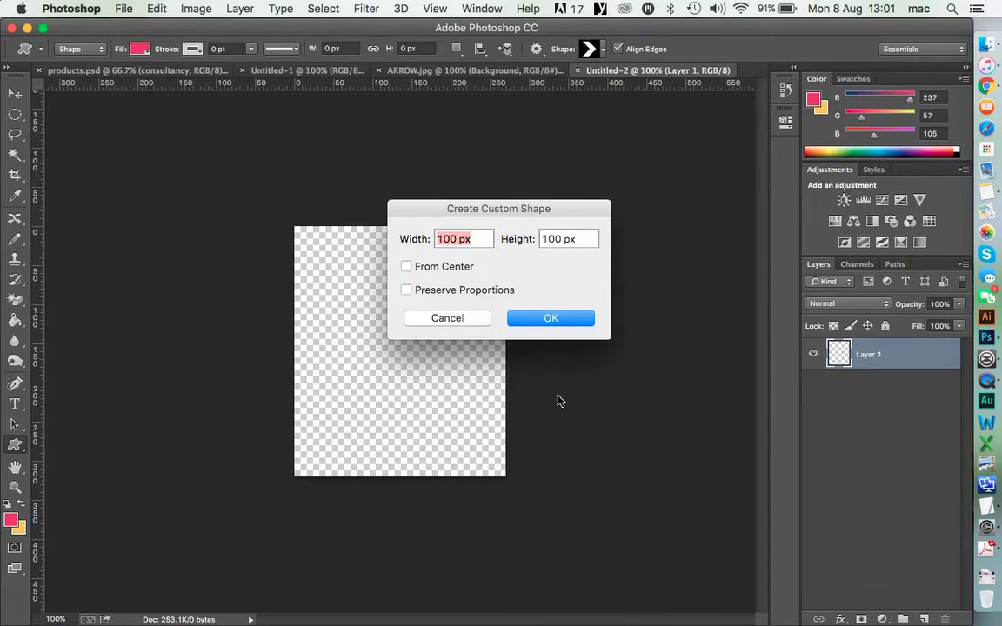
Place the arrow-tab screenshot PNG into Untitled-2, pushed against the canvas's right edge
left_click(461, 320)
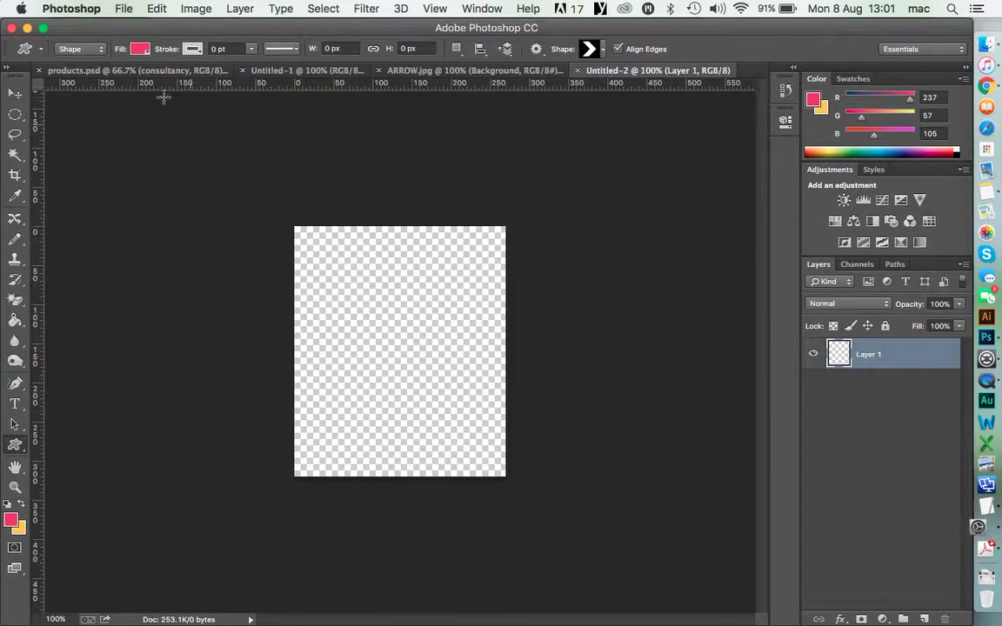
left_click(124, 9)
left_click(139, 265)
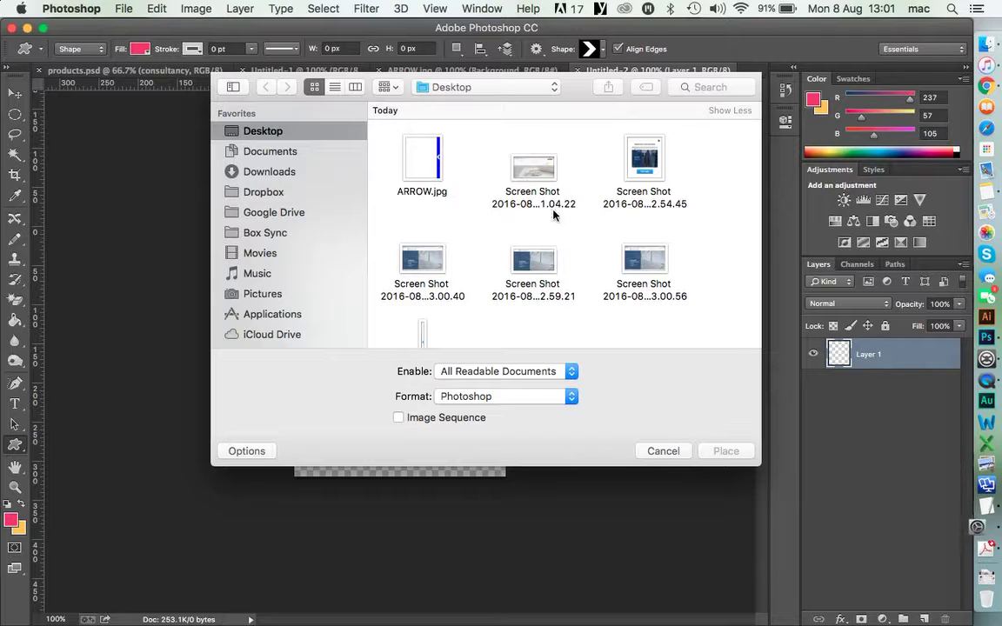
scroll(427, 290, "down", 1)
left_click(422, 331)
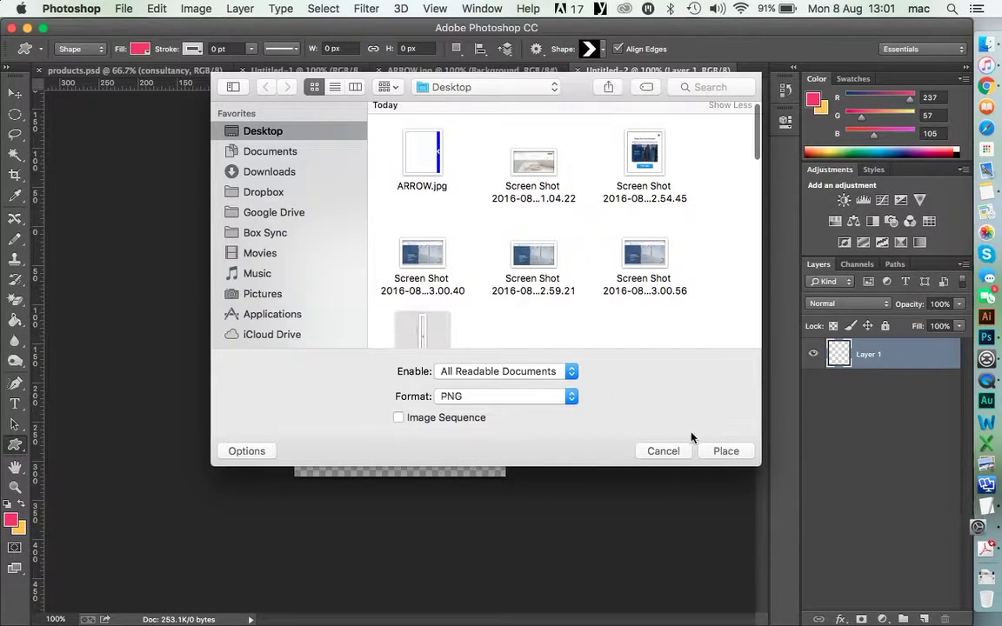
left_click(712, 451)
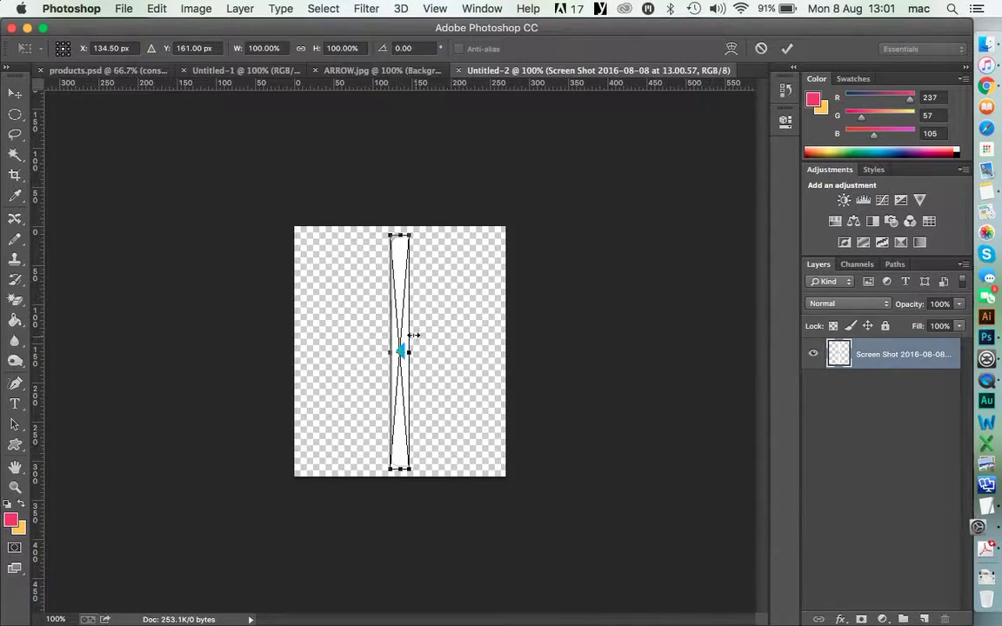
left_click_drag(402, 325, 493, 322)
key("Return")
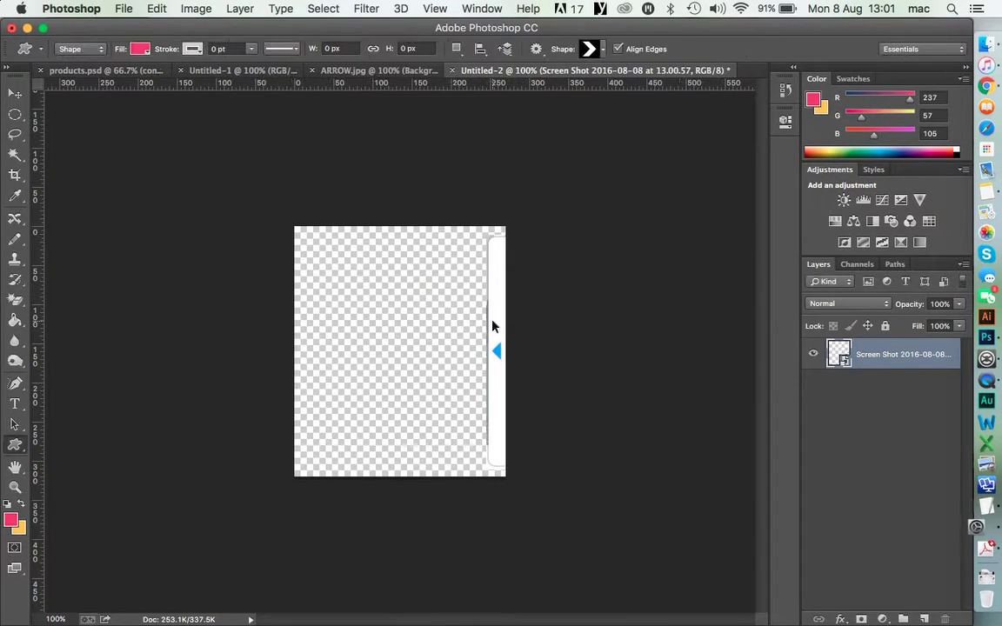
Zoom in on the tab and marquee-select the thin strip left of it
key("super+plus")
key("super+plus")
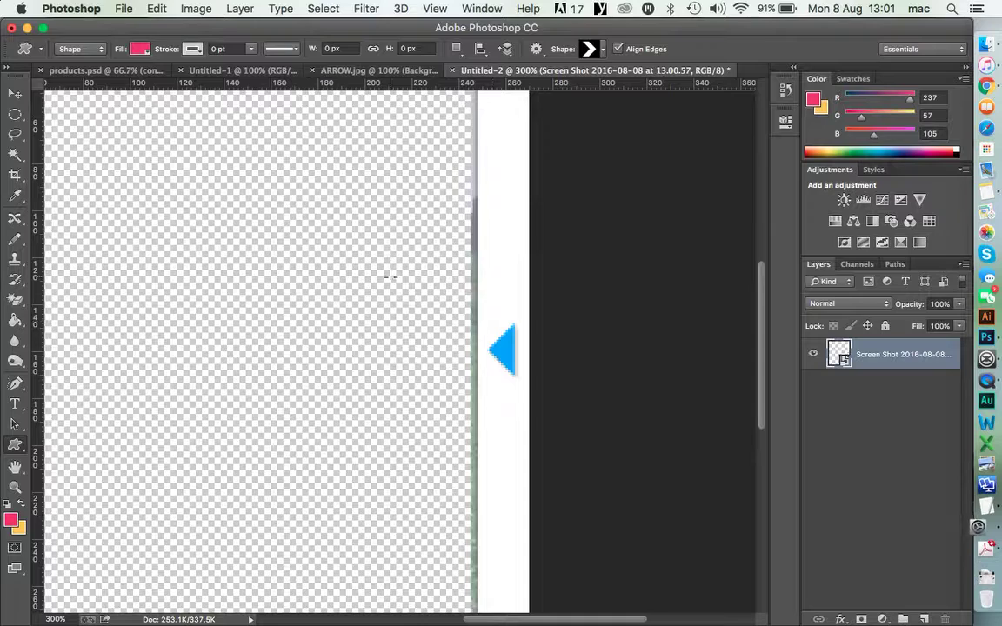
key("super+minus")
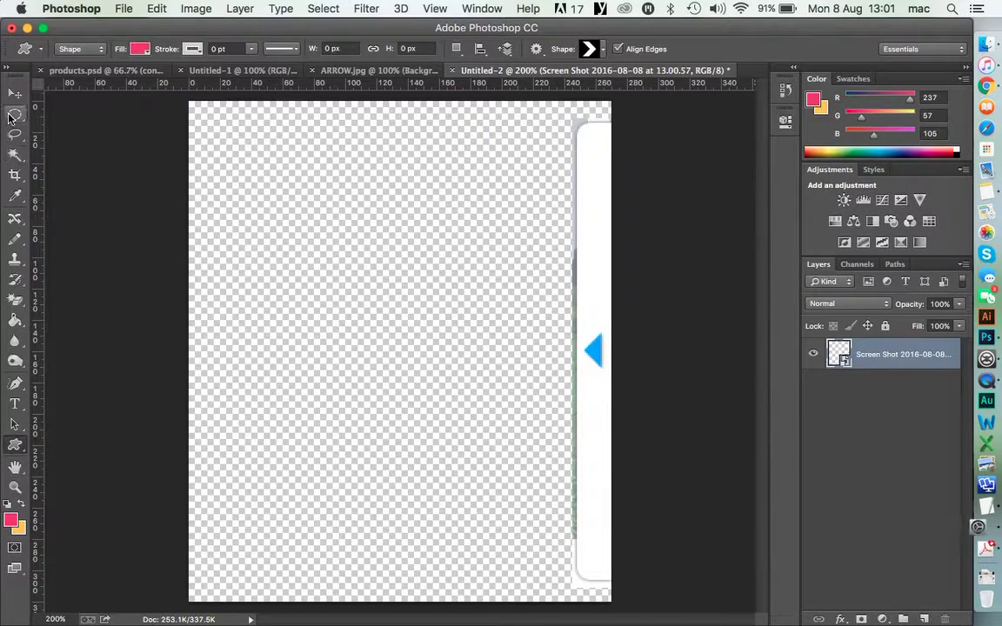
left_click(14, 115)
left_click_drag(16, 116, 21, 121)
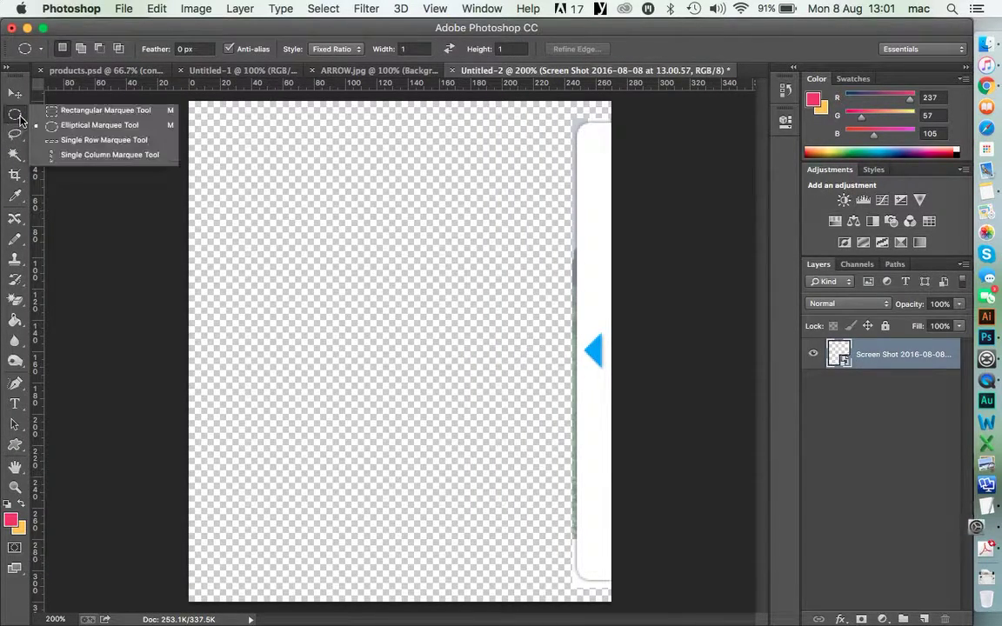
left_click(78, 110)
left_click_drag(554, 111, 575, 602)
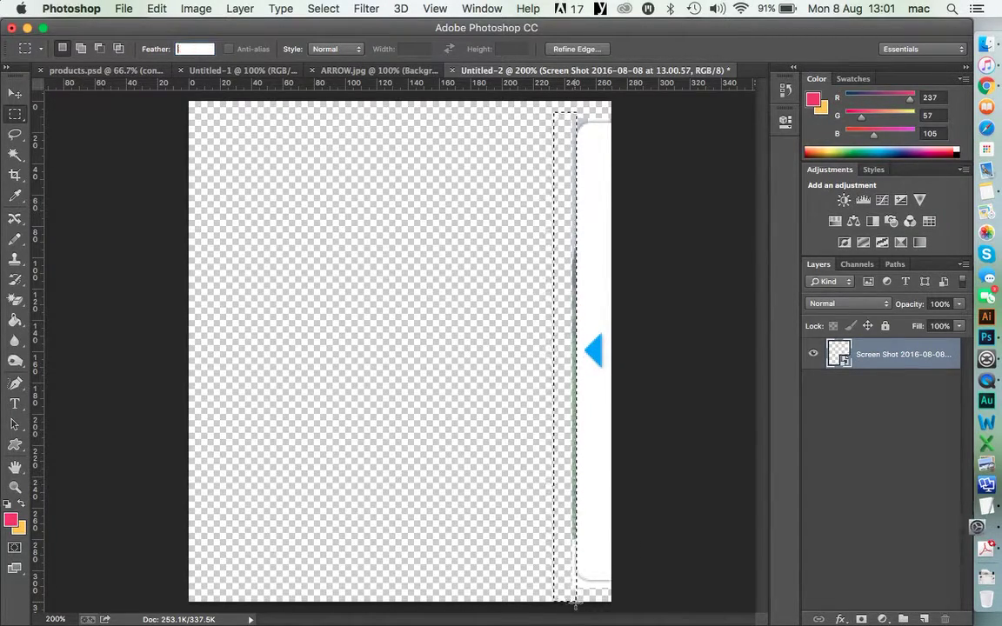
Magic-erase the strip and the white corner patch, rasterizing the layer, then zoom back out
left_click(15, 300)
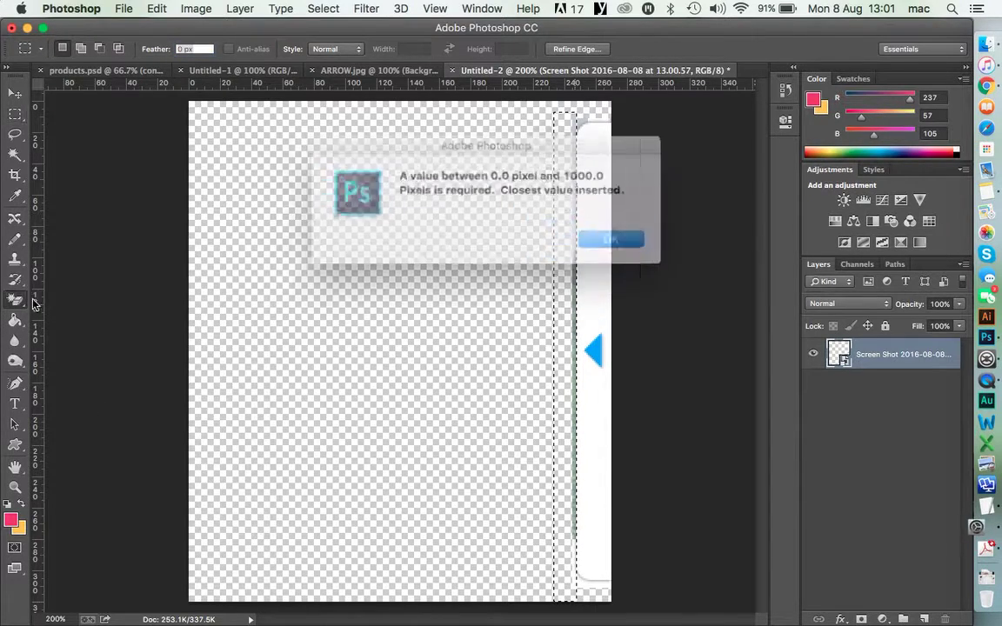
left_click(622, 239)
left_click(575, 251)
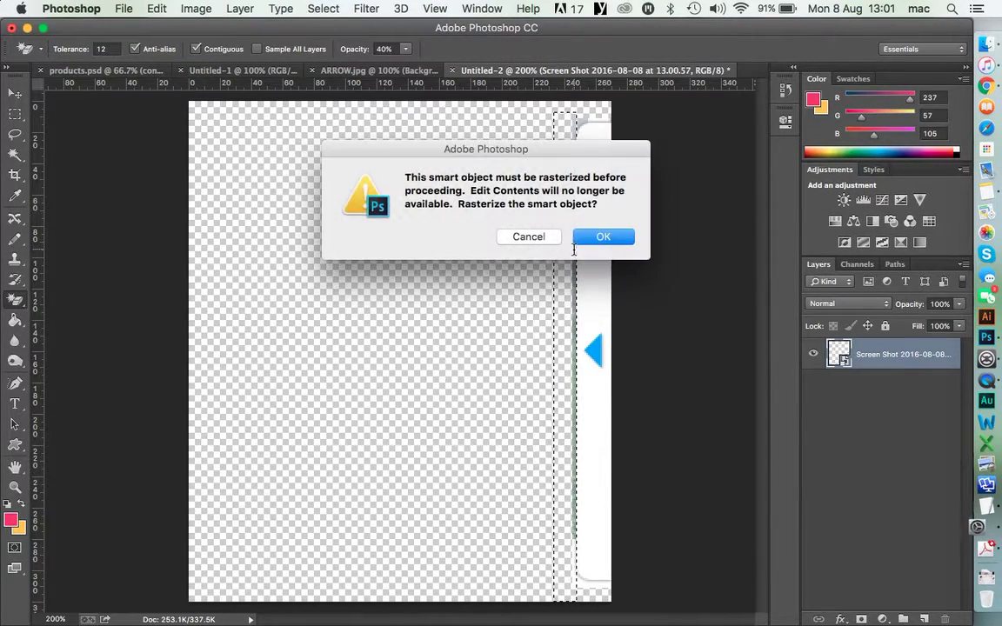
left_click(604, 235)
key("super+d")
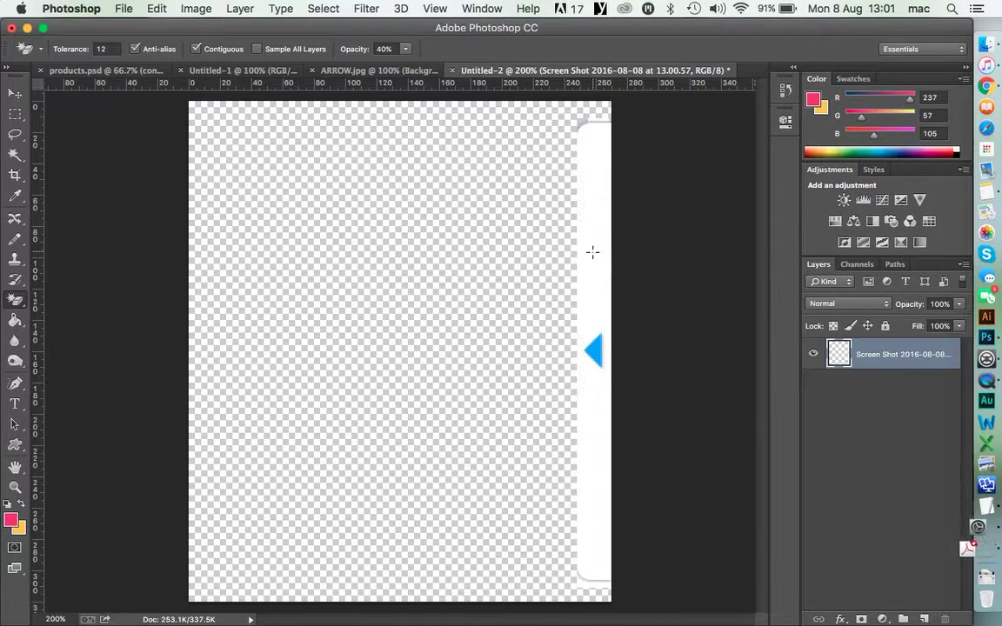
left_click(583, 105)
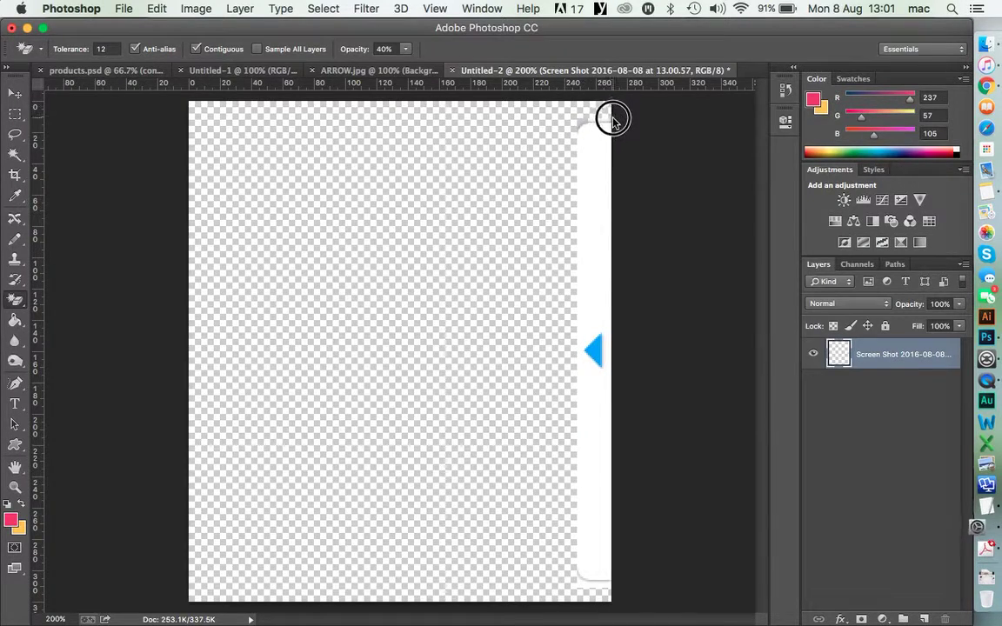
key("super+minus")
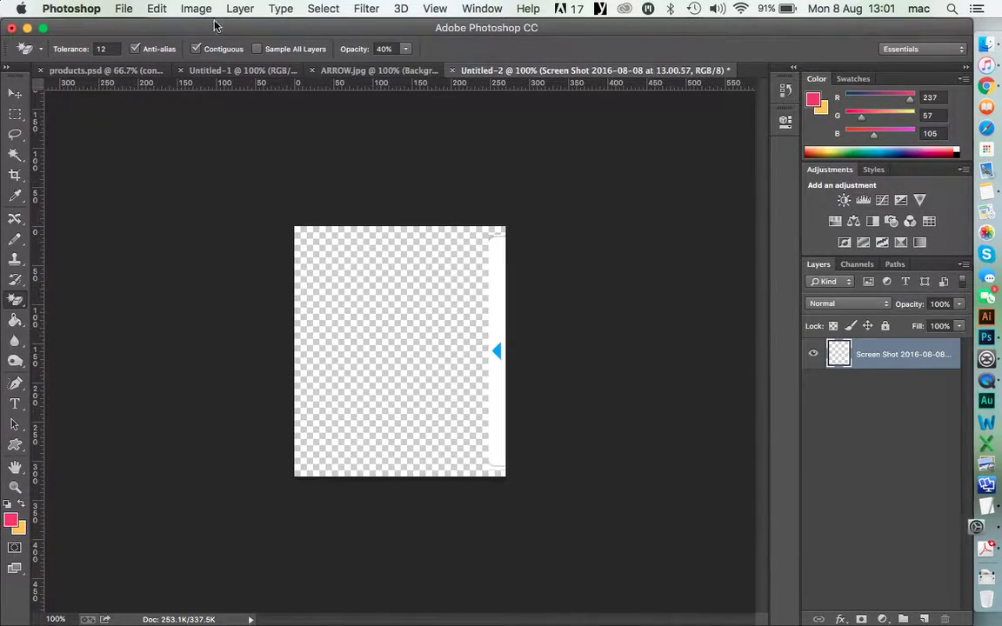
Export the arrow tab via Save for Web as a transparent PNG-24 named ARROW.png
left_click(123, 9)
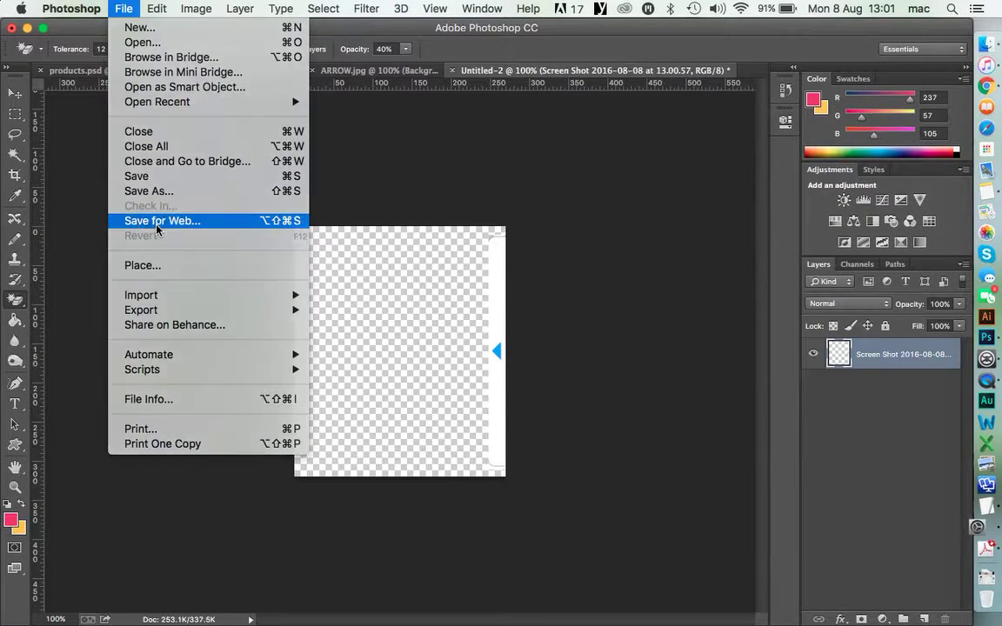
left_click(141, 205)
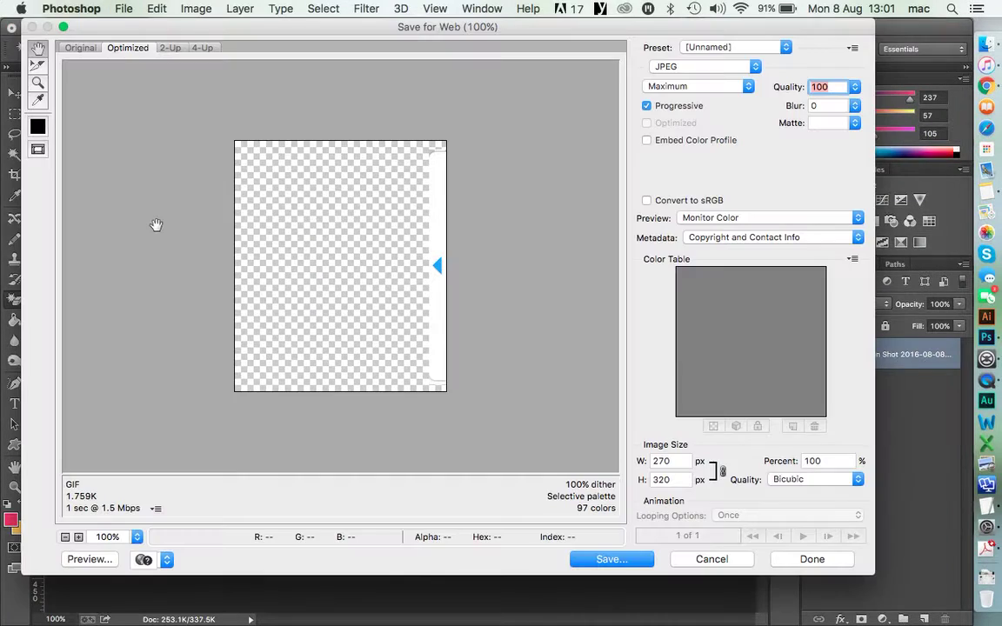
left_click(755, 67)
left_click(737, 92)
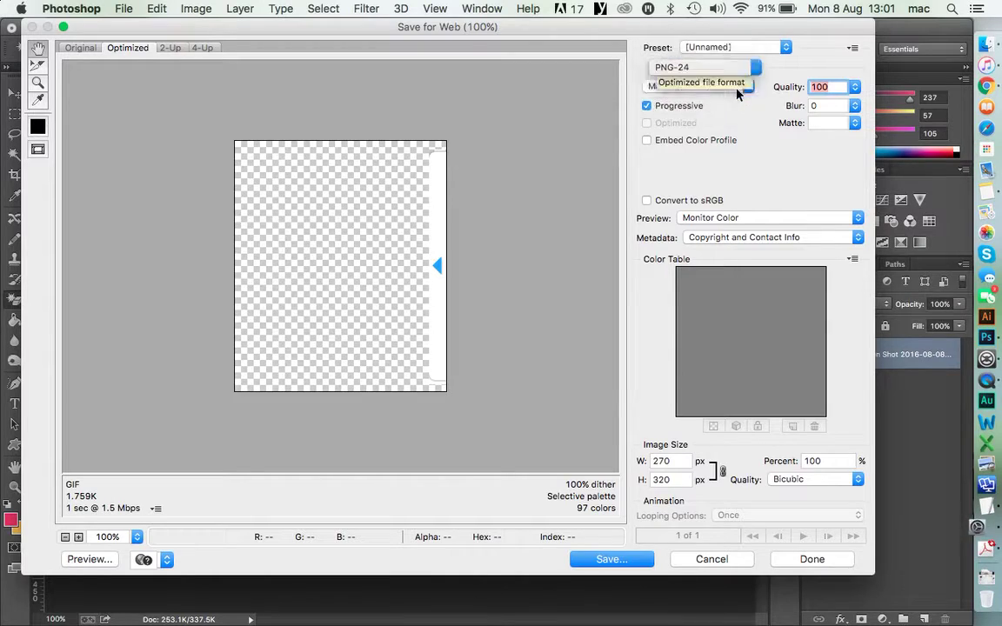
left_click(628, 562)
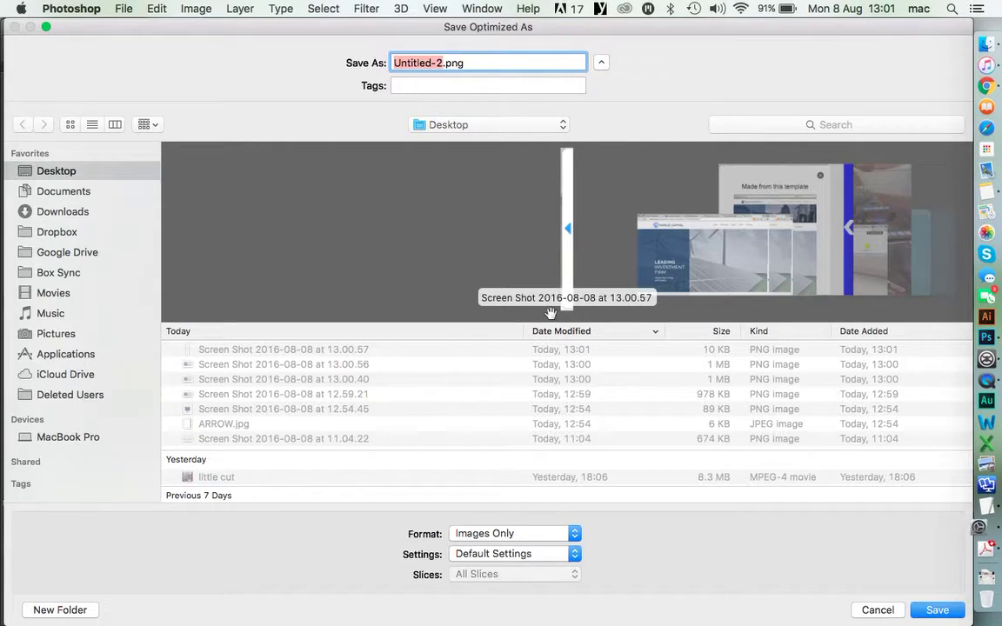
type("ARROW")
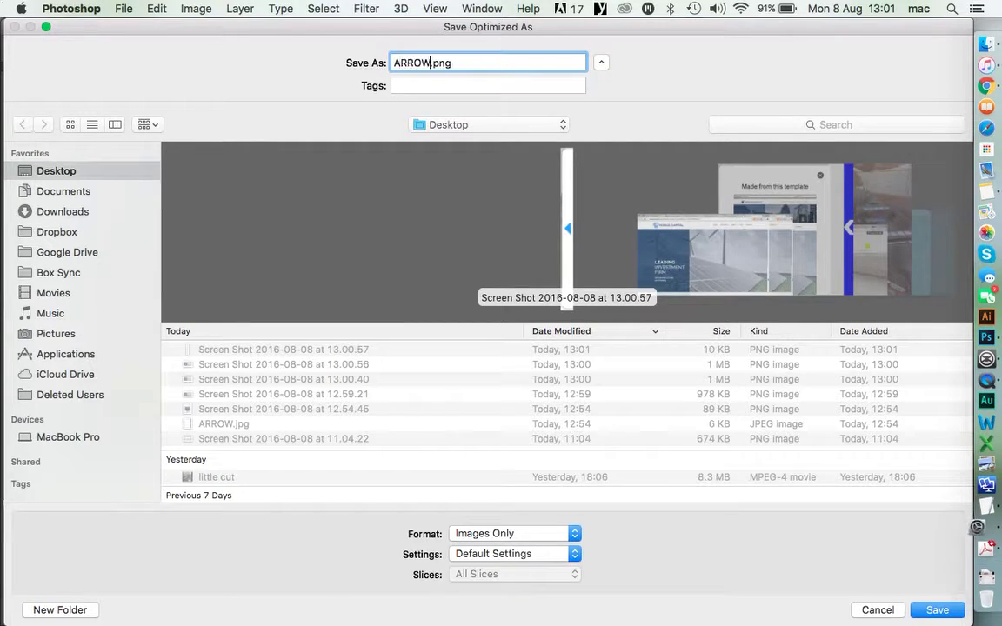
key("Return")
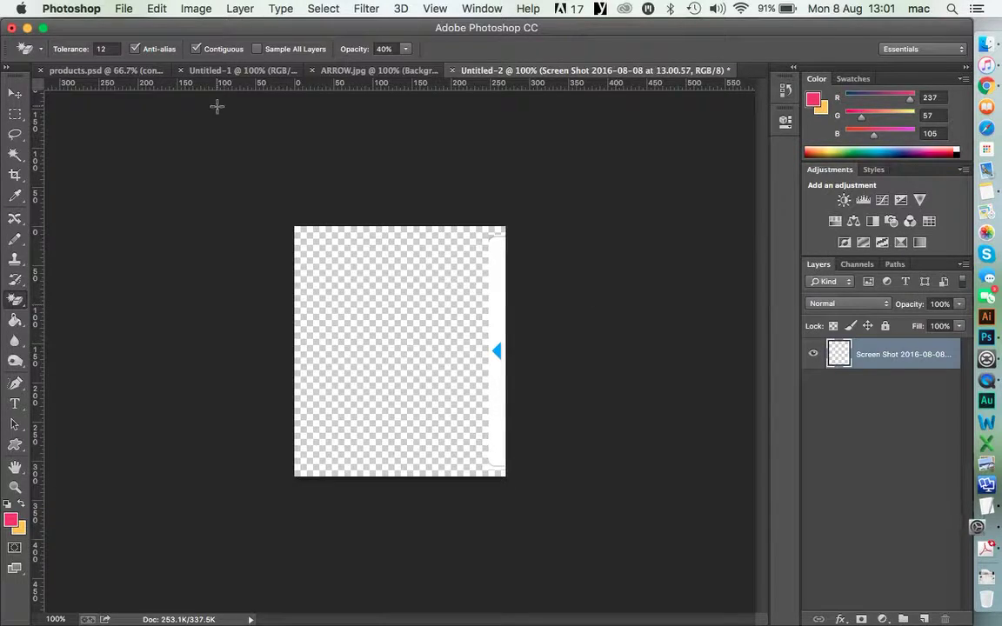
Place the 'Made from this template' popup screenshot into the document as its own layer
left_click(123, 9)
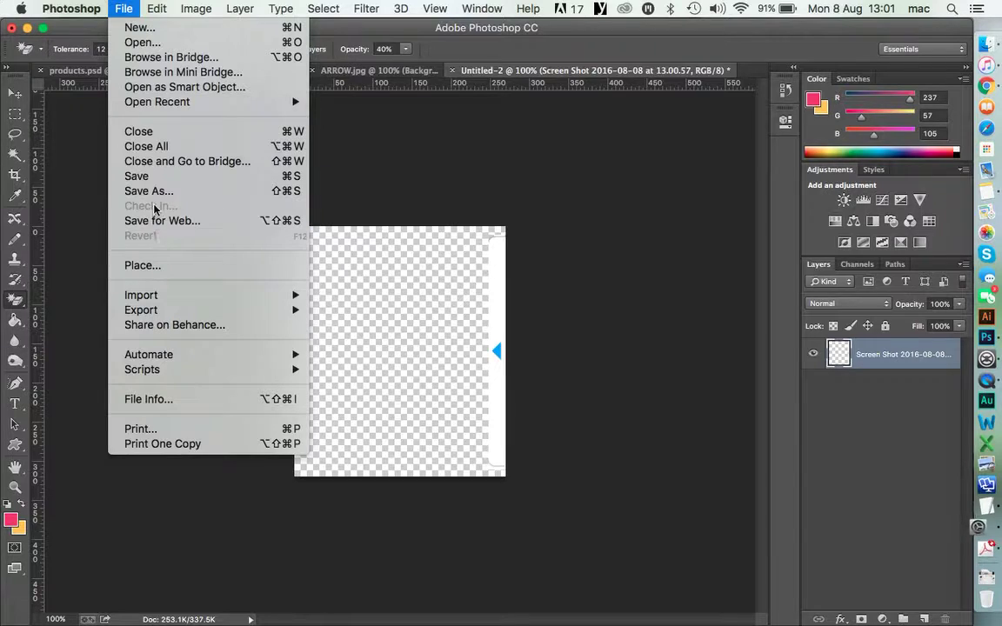
left_click(142, 265)
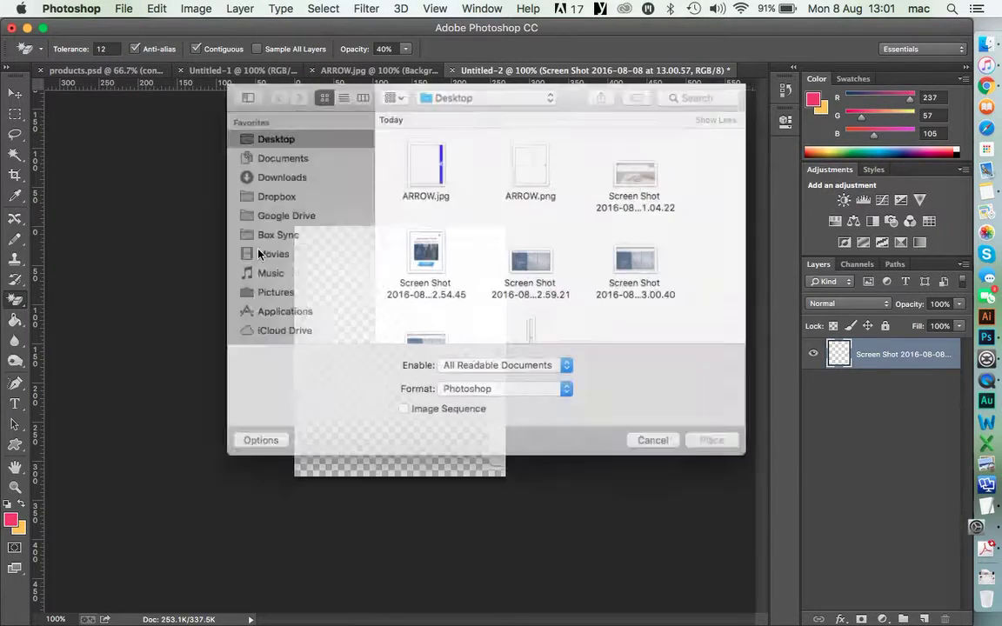
scroll(512, 279, "down", 1)
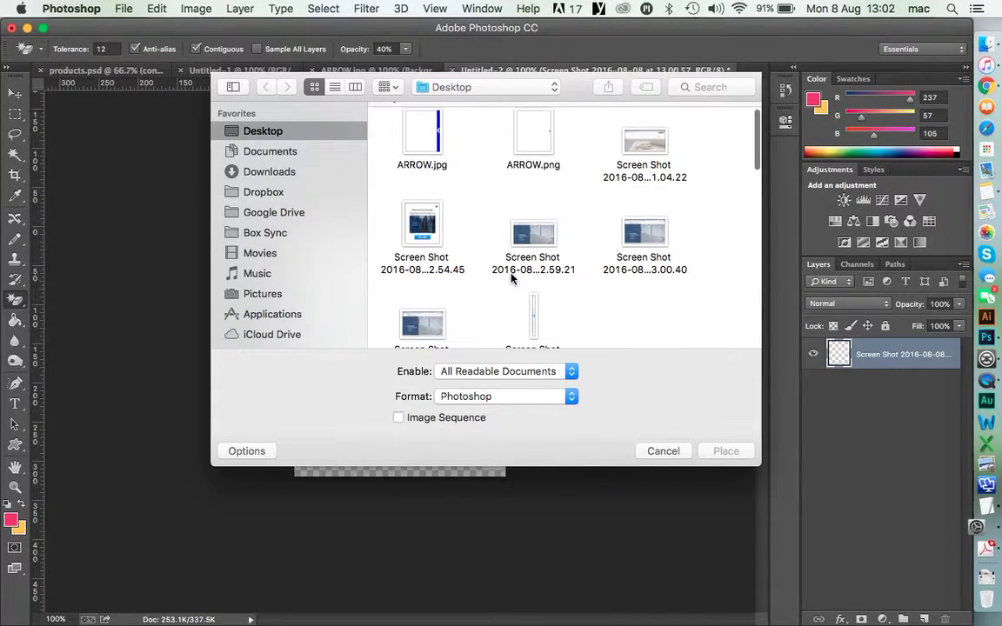
left_click(421, 223)
left_click(726, 450)
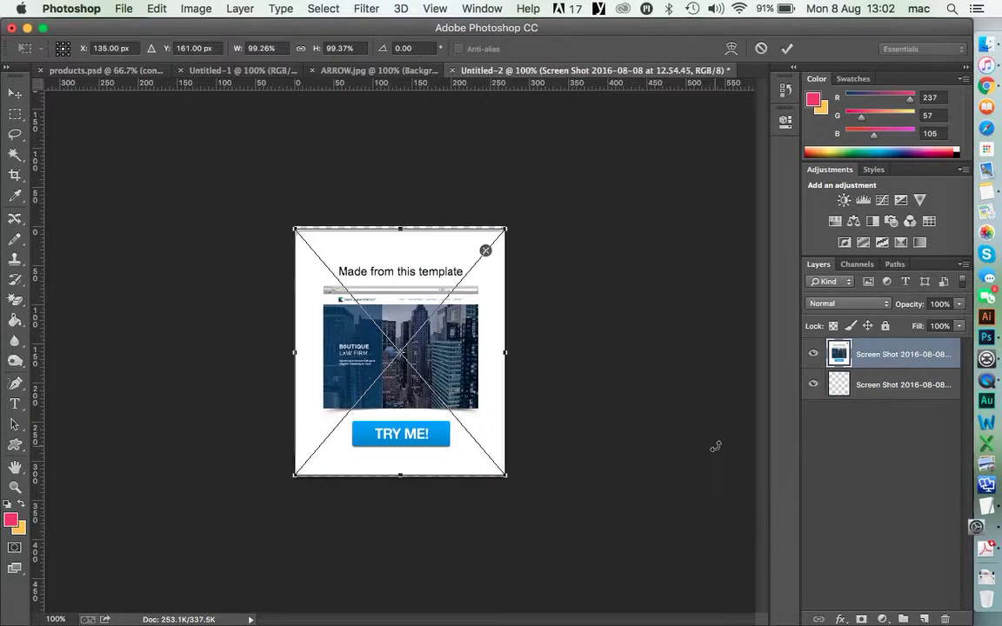
key("Return")
key("e")
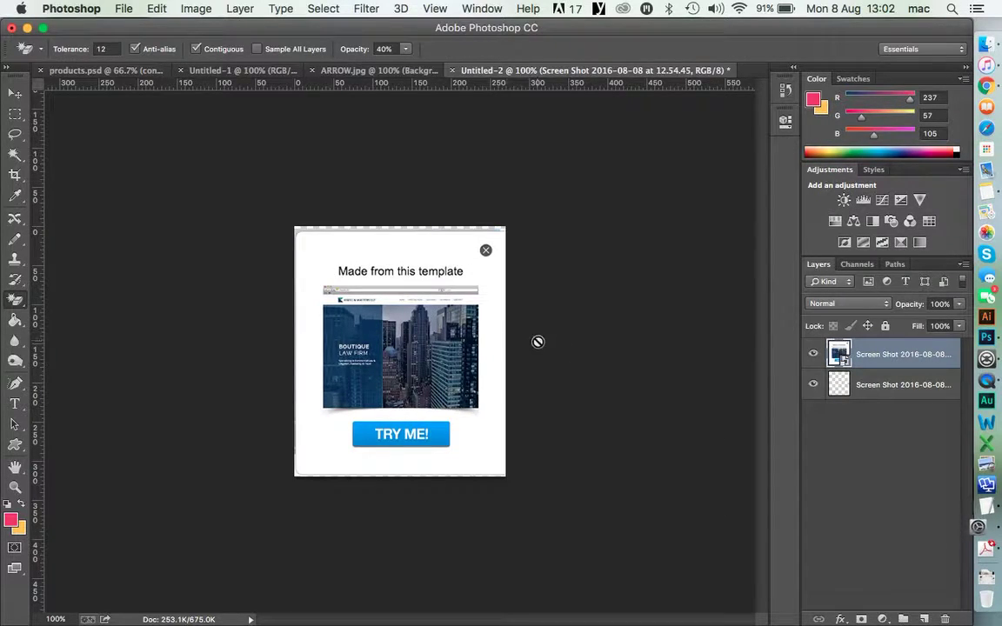
Delete a thin strip along its top edge and stretch the screenshot up to the canvas top
left_click(15, 114)
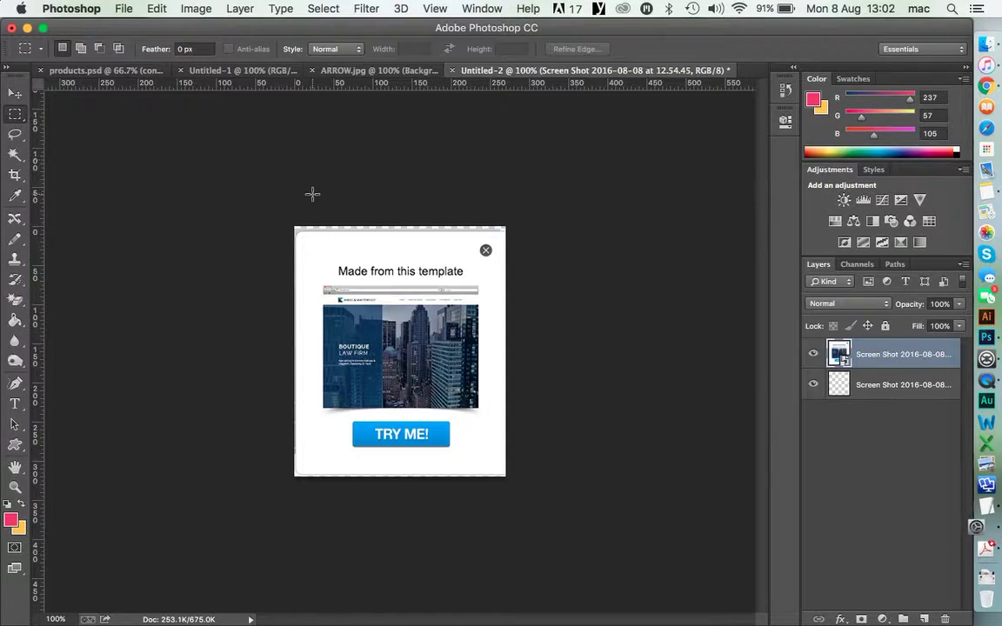
left_click_drag(311, 225, 513, 232)
key("Delete")
left_click(14, 93)
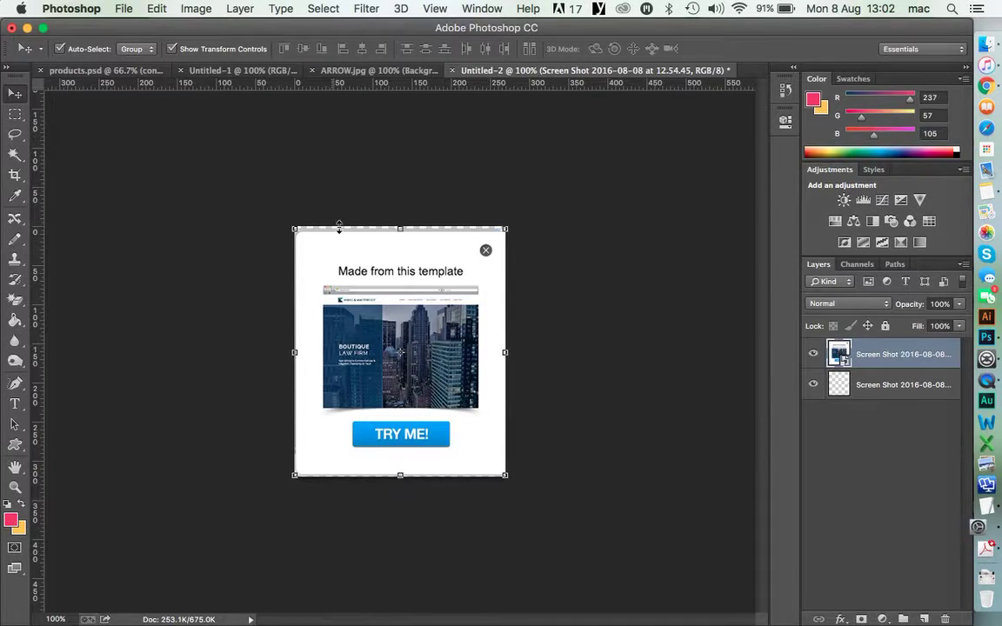
left_click_drag(398, 230, 398, 225)
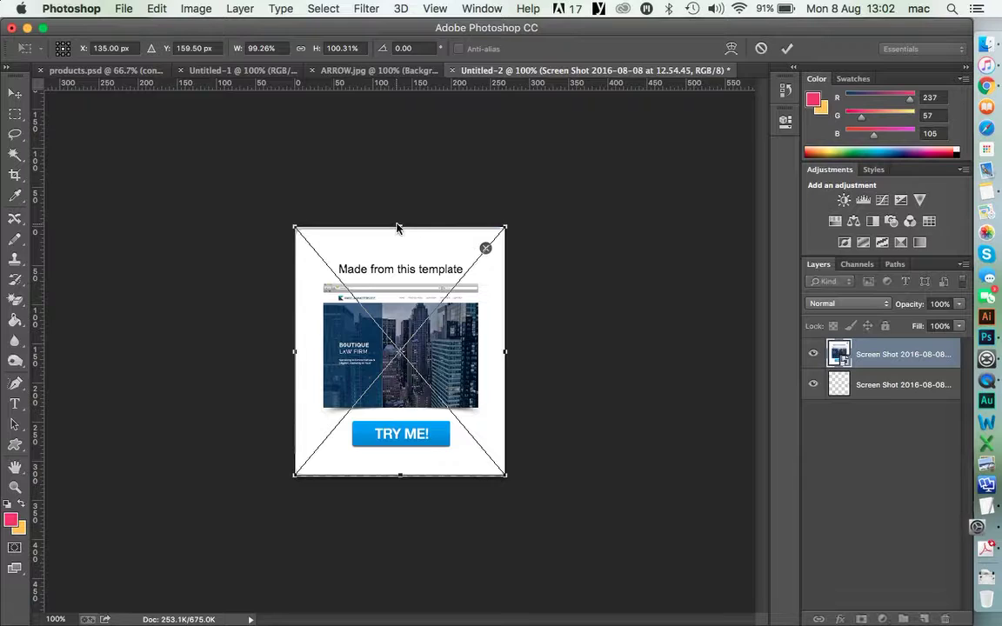
key("Return")
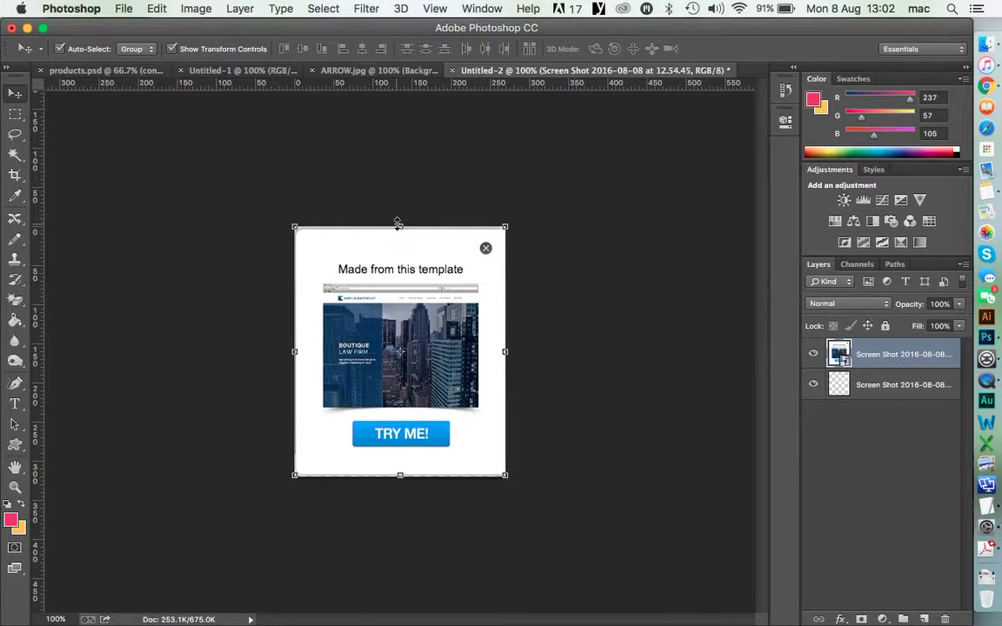
Save the popup image for web as a PNG named END.png
left_click(123, 11)
left_click(153, 202)
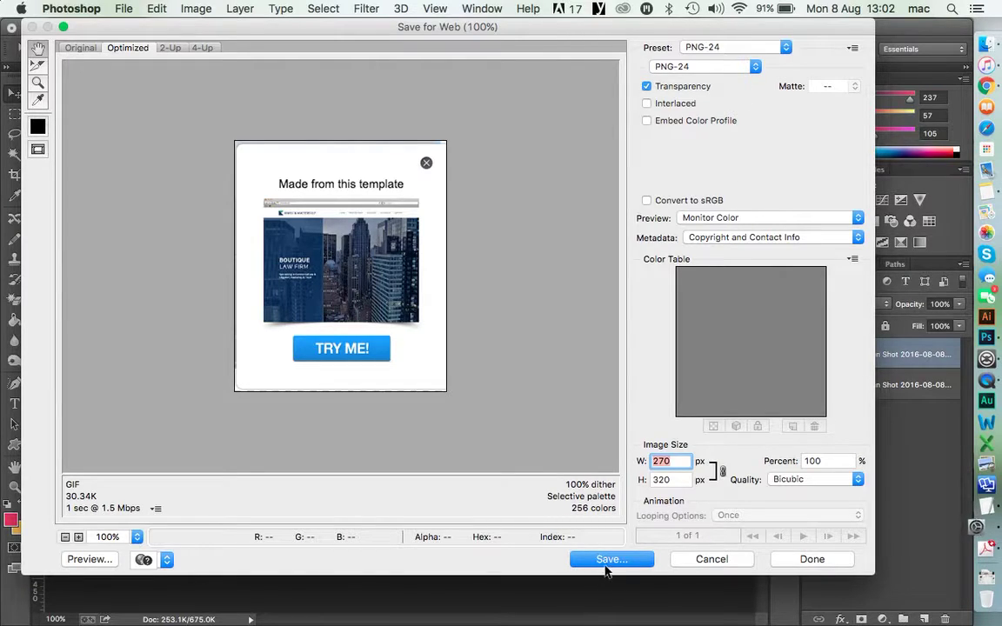
left_click(609, 559)
type("END")
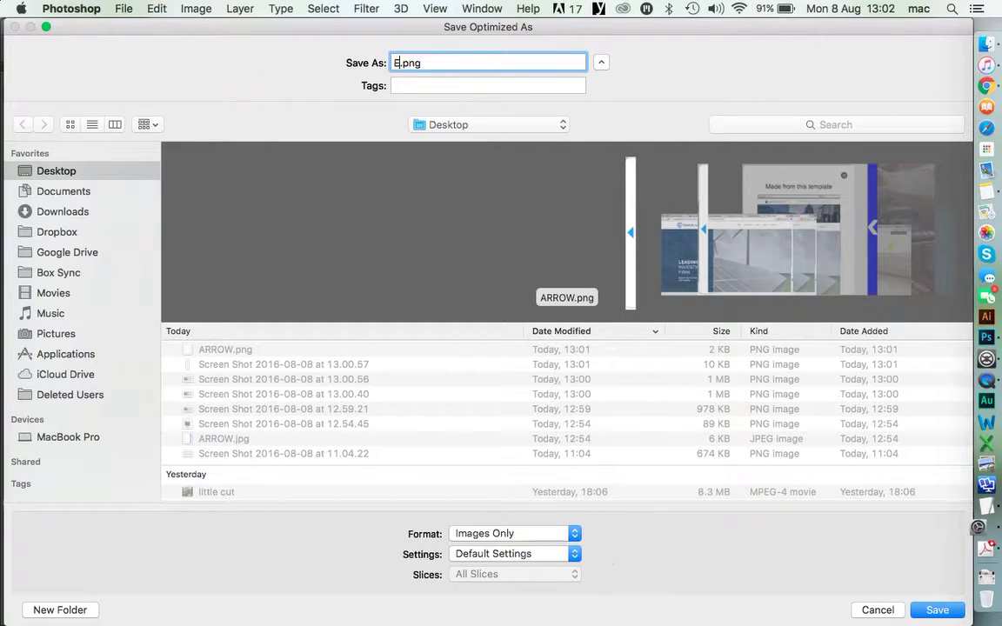
key("Return")
key("super+Tab")
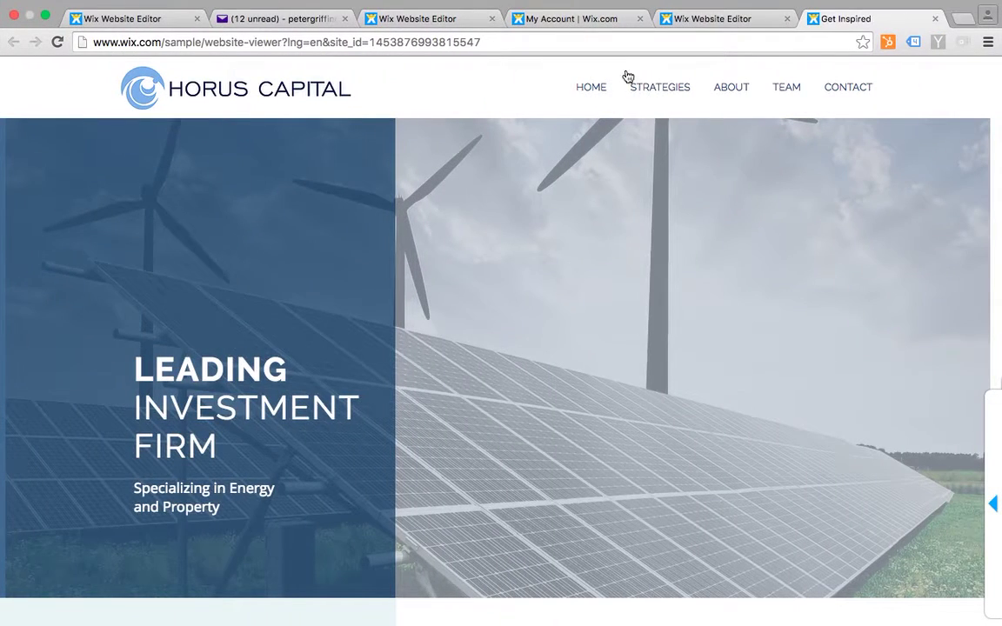
Delete the old Rollover Image Effects app and the leftover empty container box
left_click(712, 18)
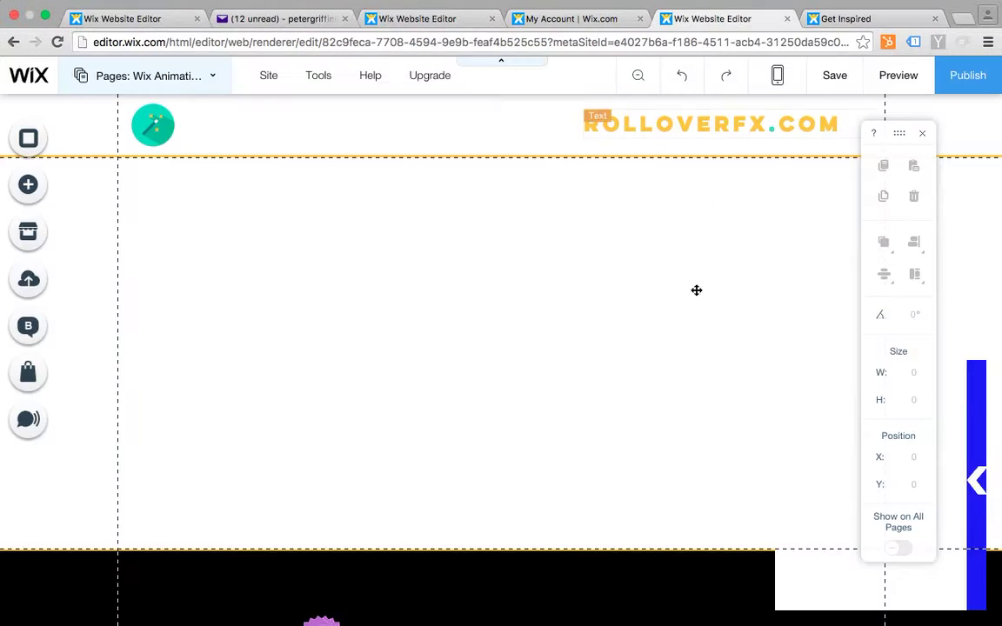
key("Delete")
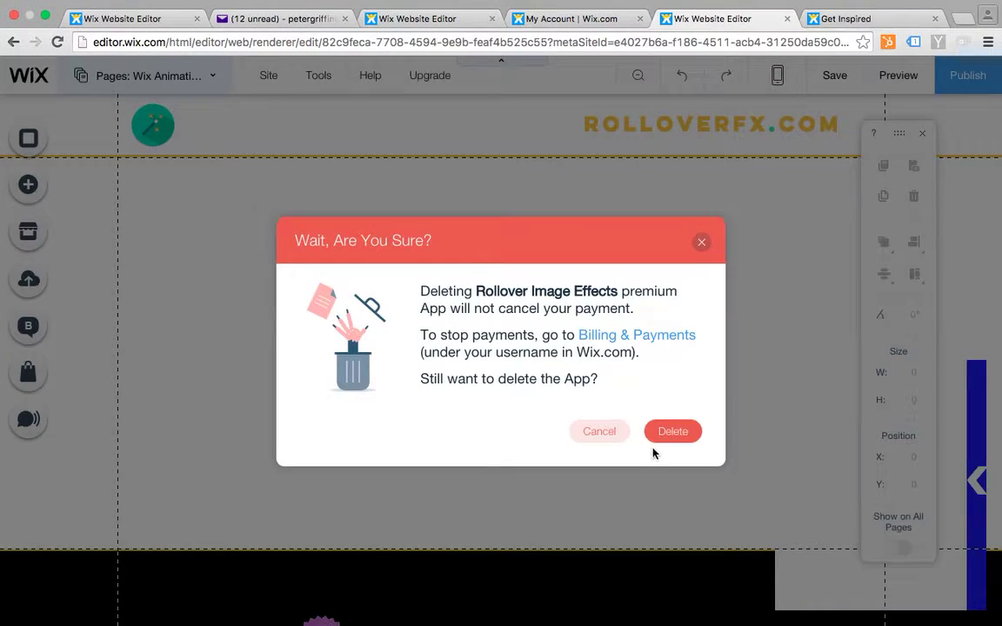
left_click(665, 434)
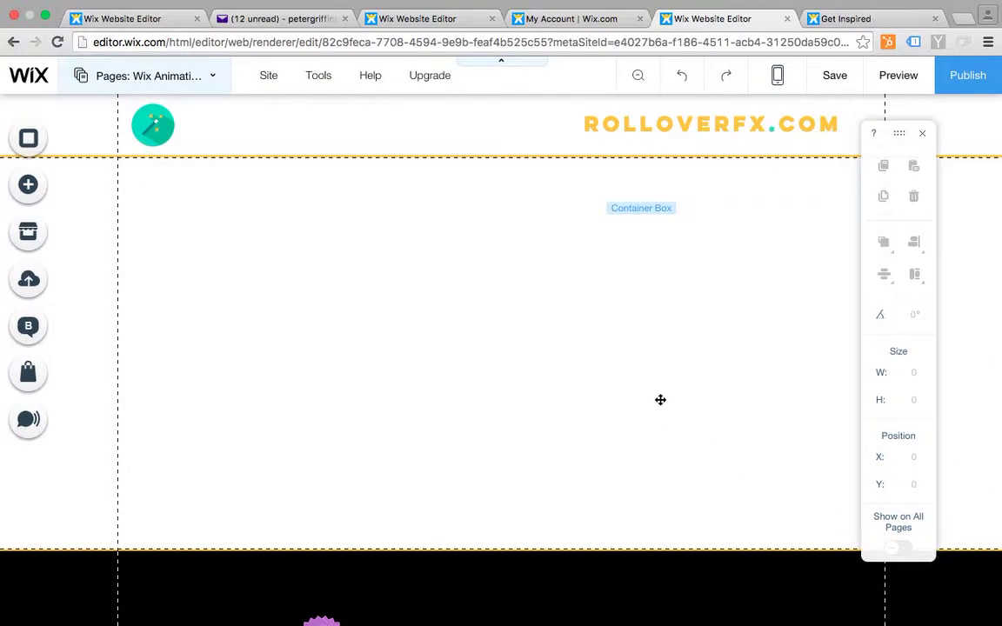
left_click(734, 352)
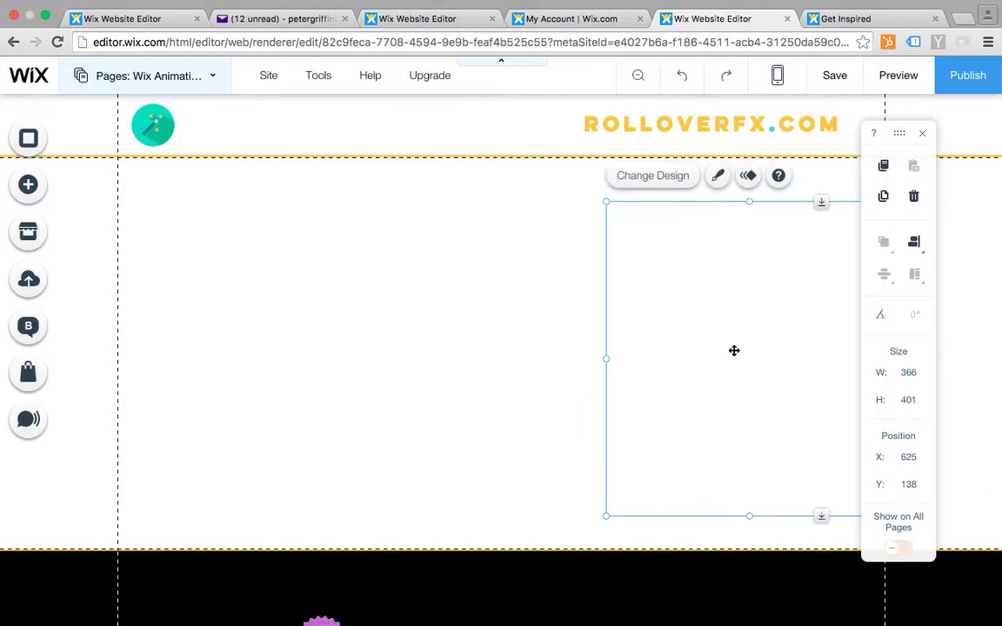
key("Delete")
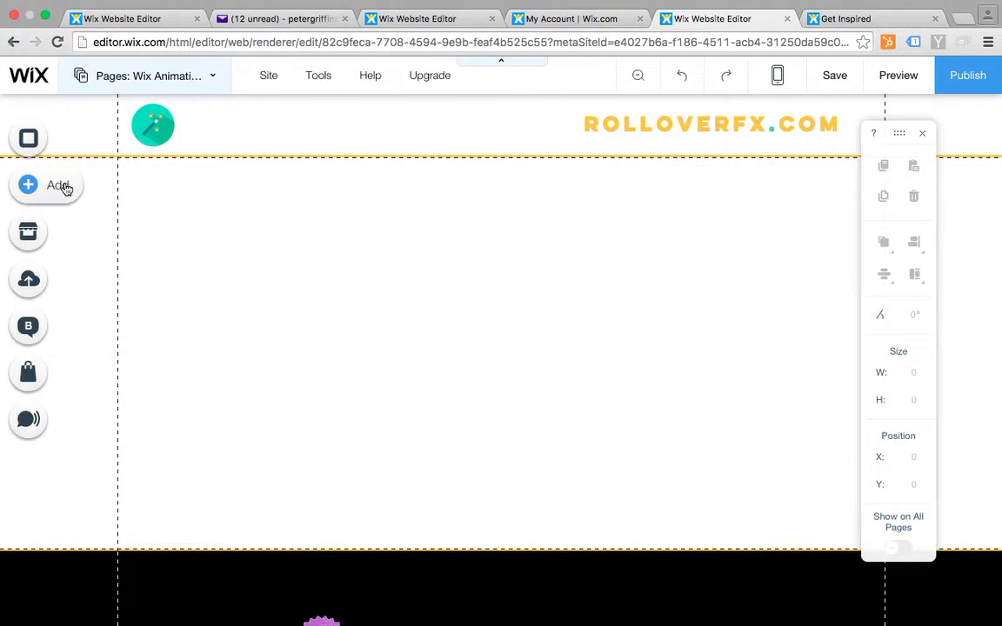
Add a new Rollover Image Effects app from the Add panel's Image elements
left_click(66, 187)
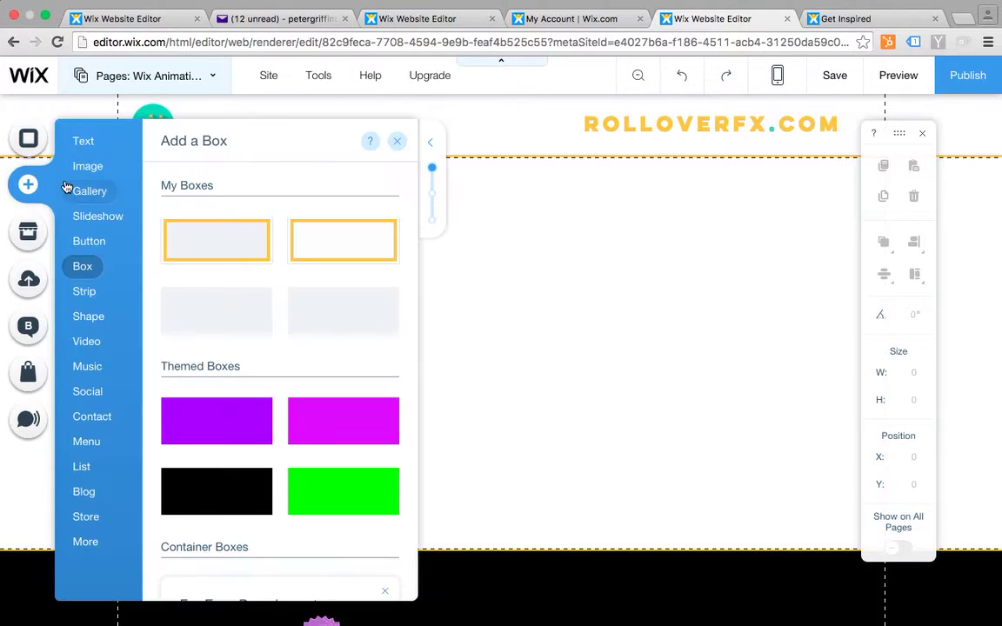
mouse_move(104, 166)
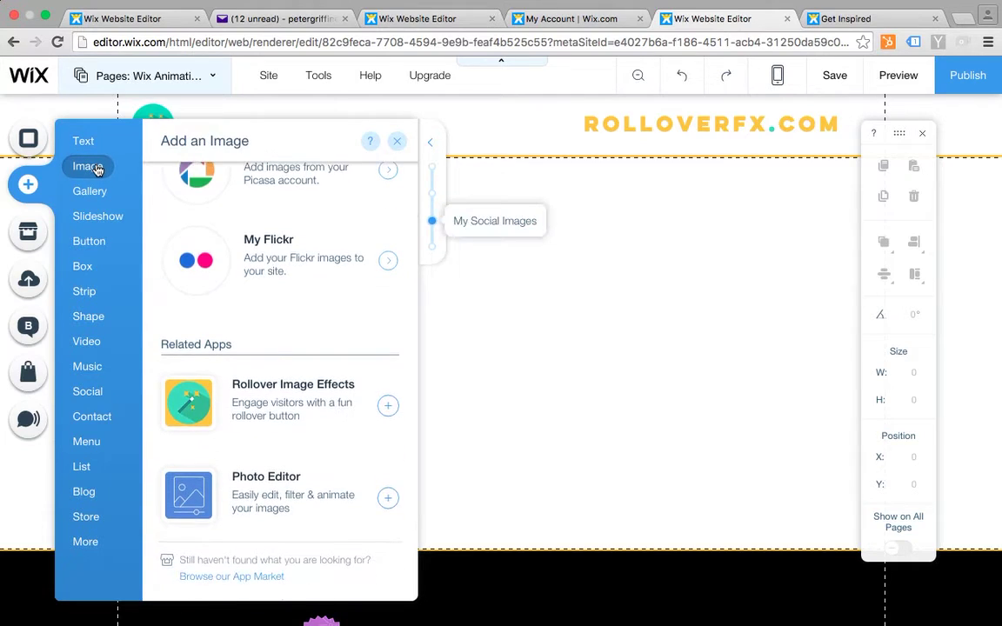
mouse_move(78, 141)
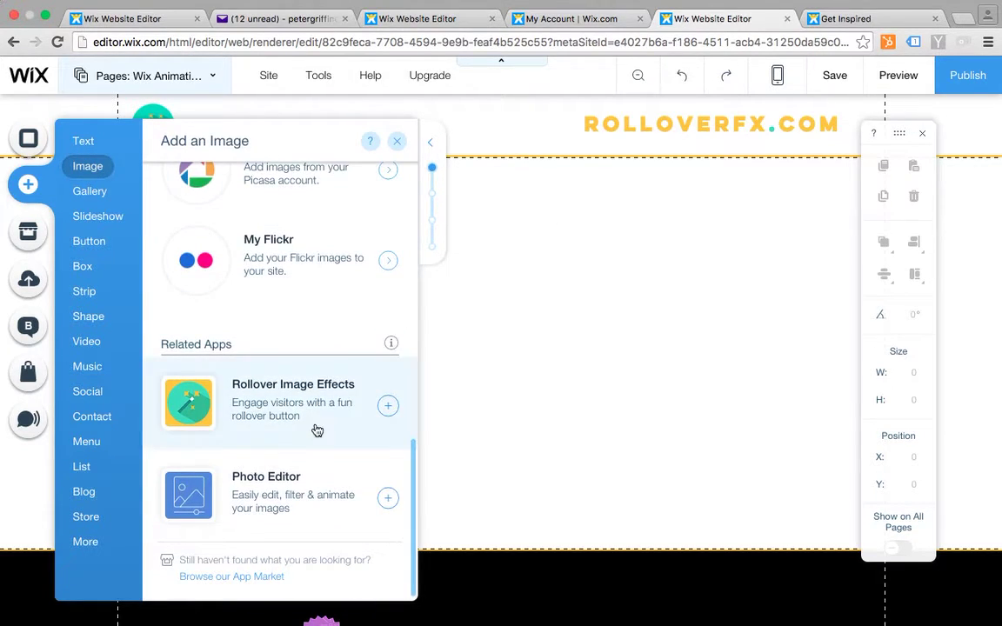
left_click(385, 408)
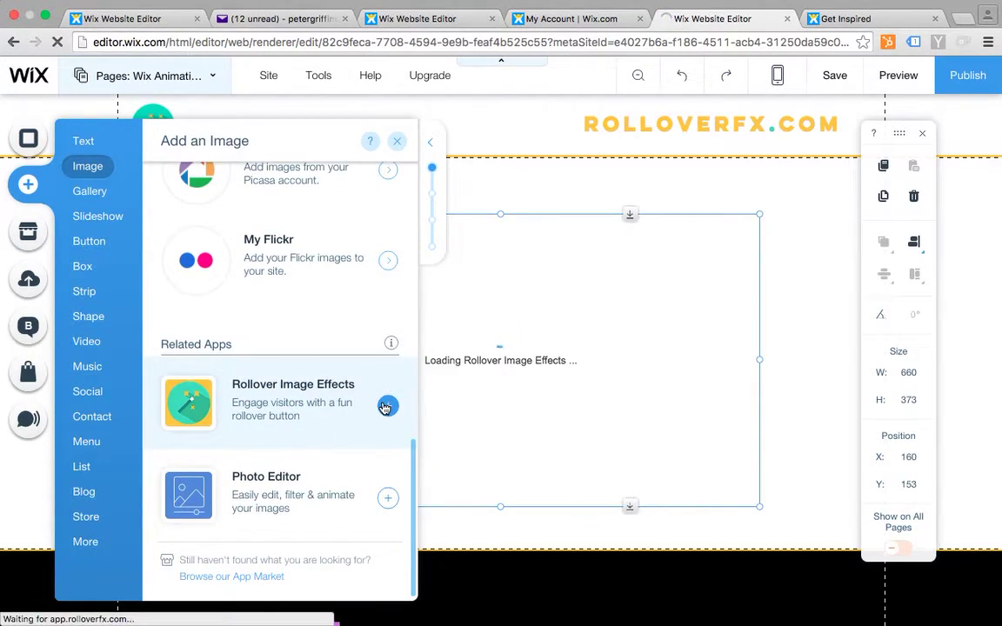
Open the rollover settings and choose the Slide effect
left_click(397, 142)
left_click(282, 191)
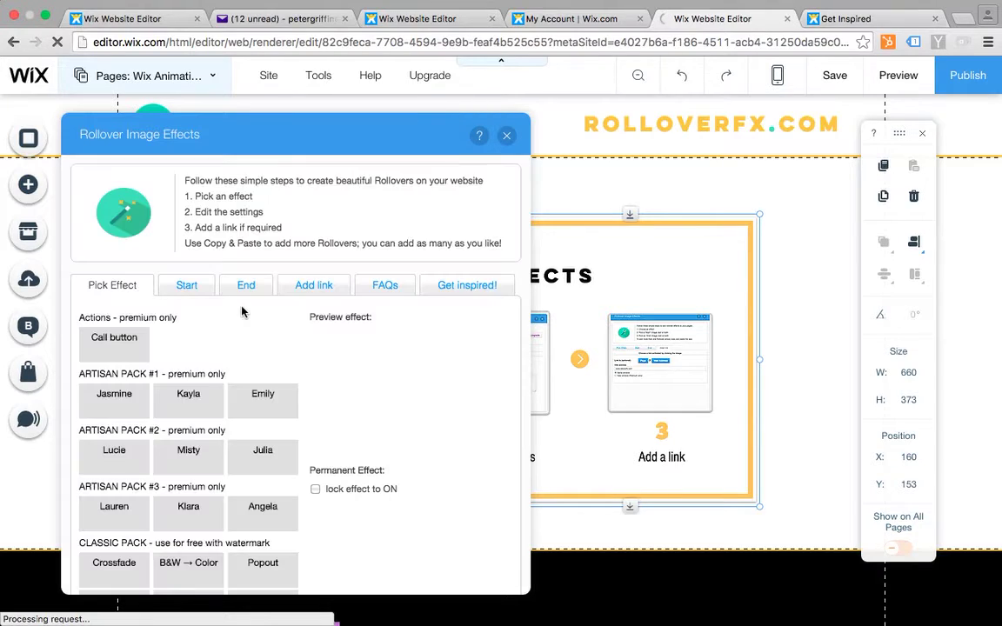
scroll(179, 401, "down", 3)
left_click(125, 492)
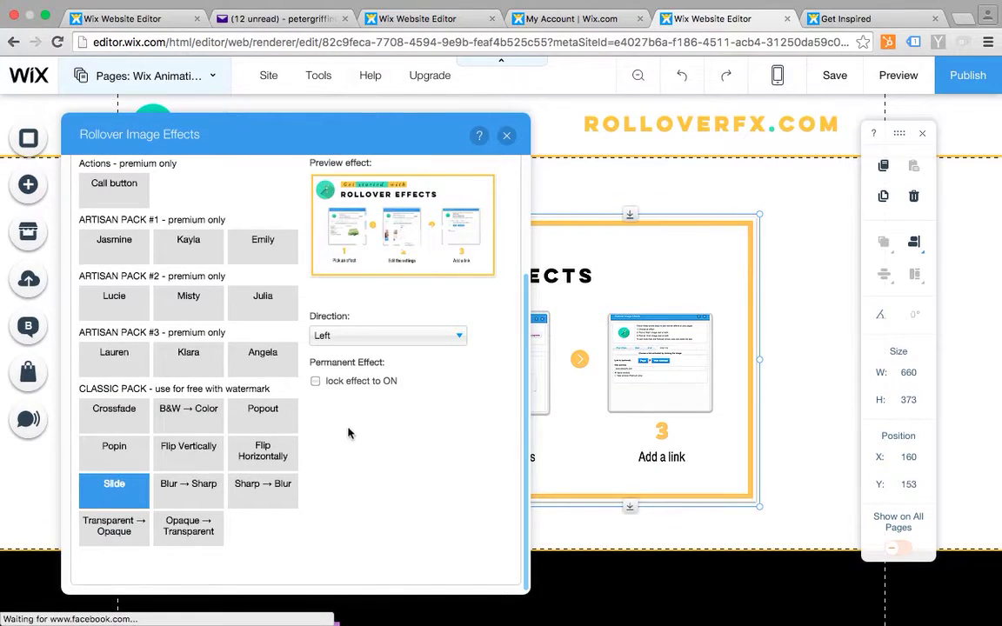
scroll(317, 382, "up", 3)
left_click(189, 241)
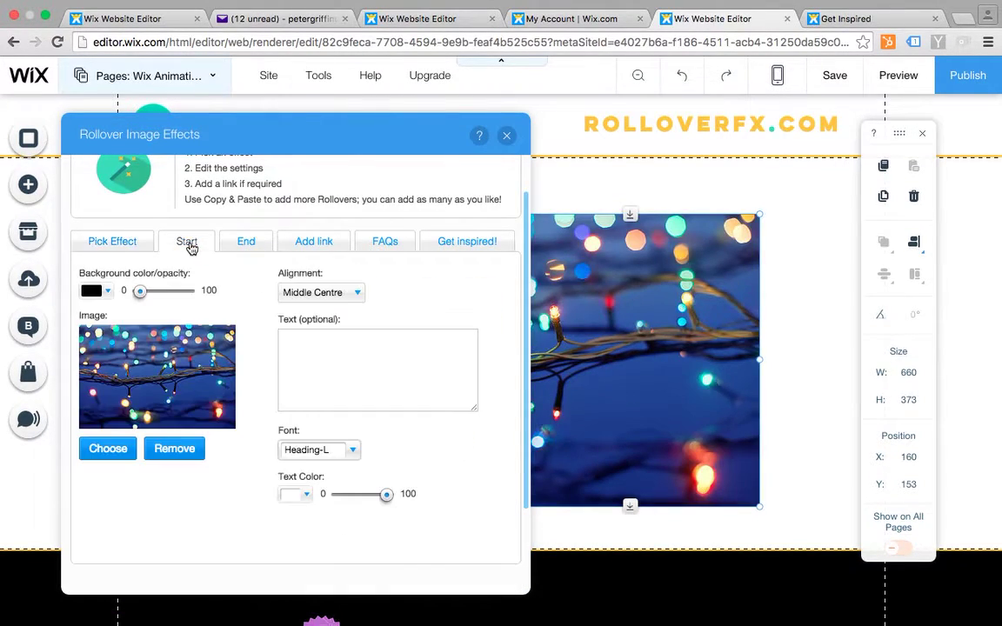
Upload ARROW.png and END.png and apply ARROW.png as the starting image
left_click(103, 448)
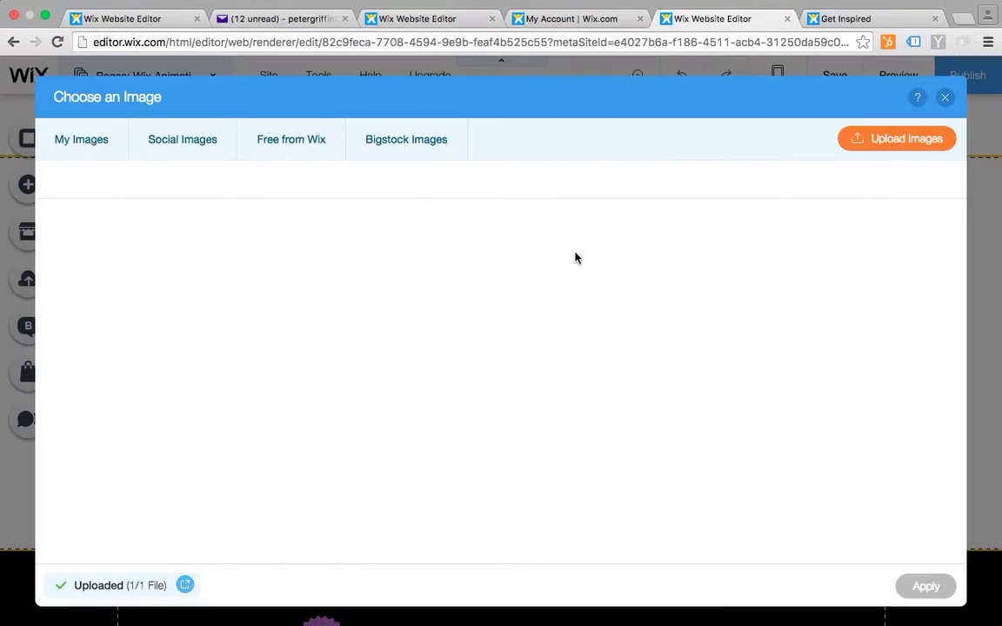
left_click(916, 146)
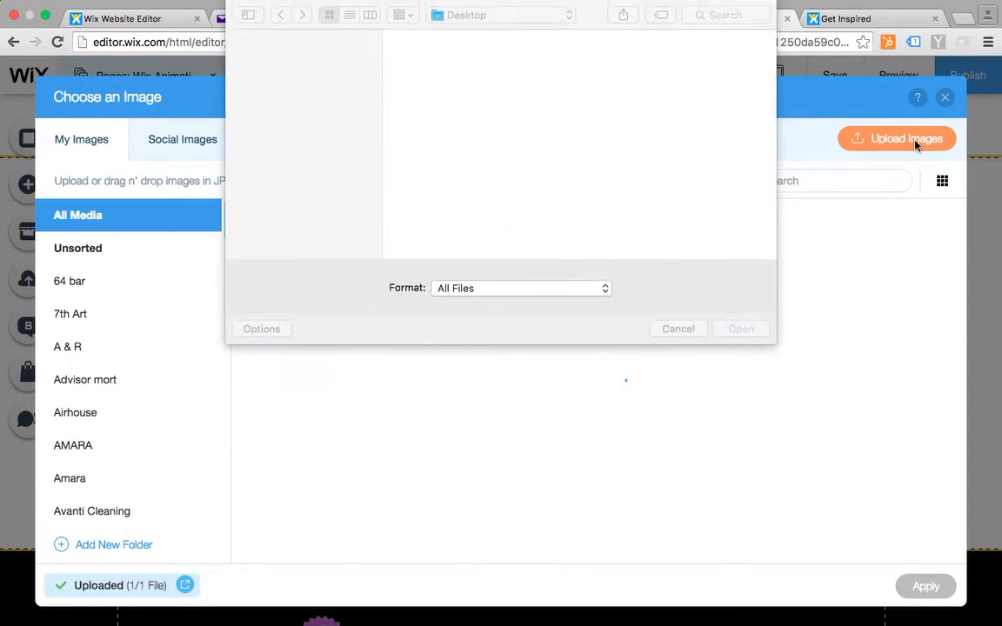
scroll(553, 106, "down", 3)
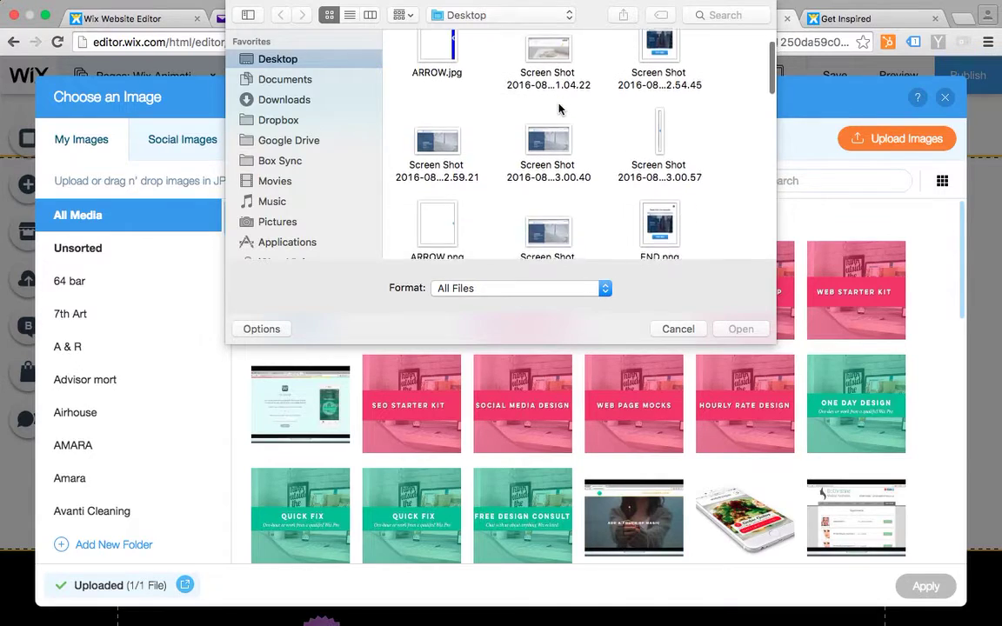
left_click(436, 201)
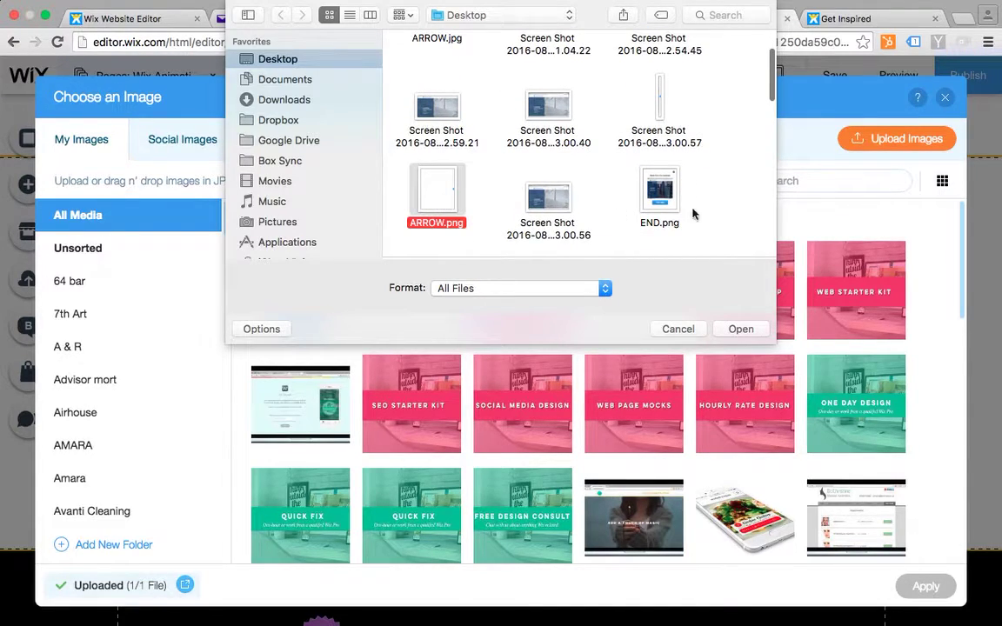
left_click(659, 196, "super")
left_click(740, 329)
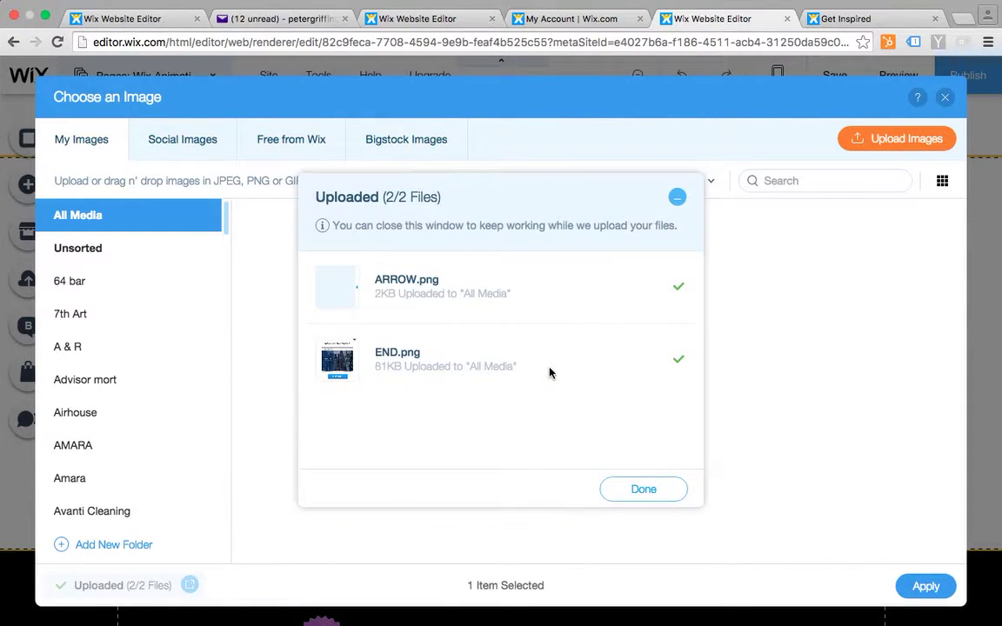
left_click(652, 492)
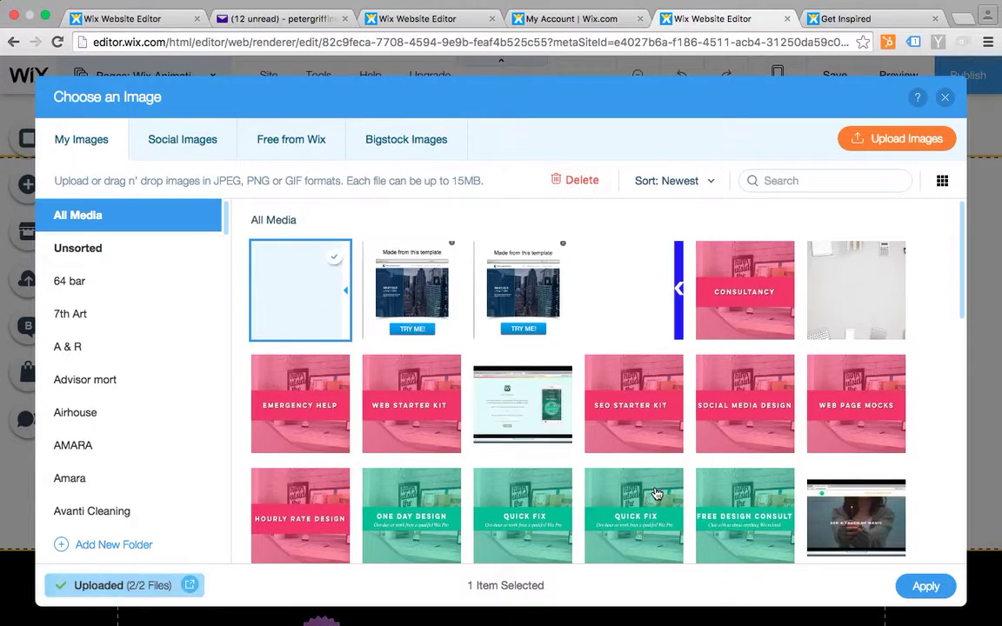
left_click(293, 291)
left_click(294, 293)
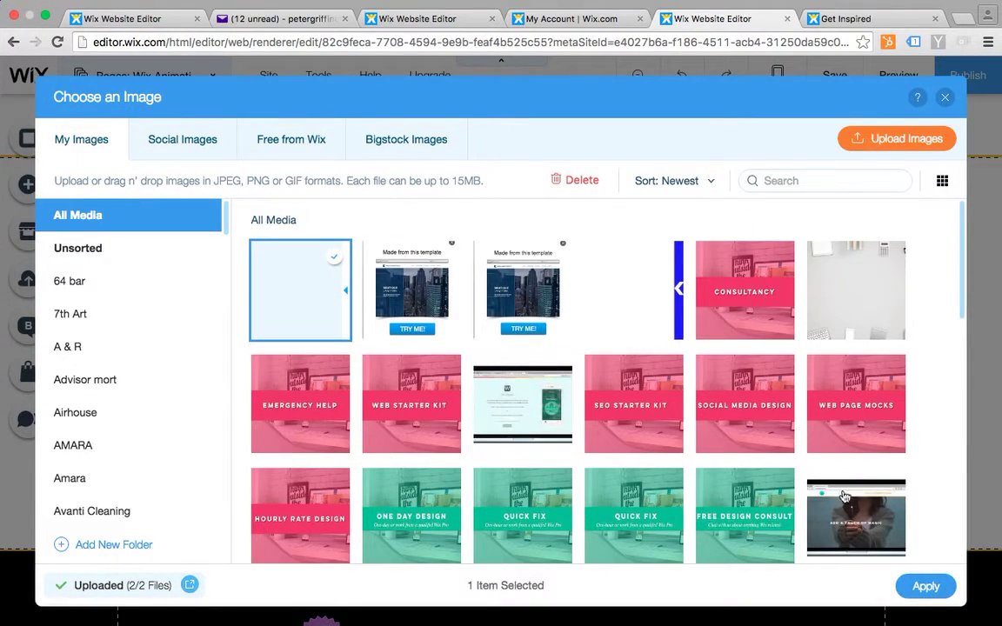
left_click(925, 587)
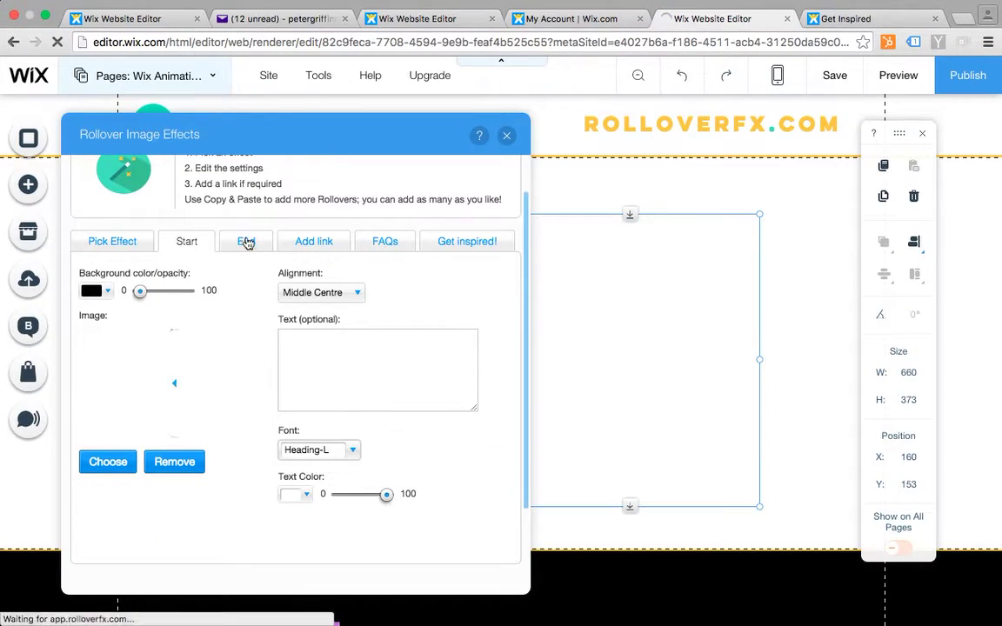
Give the end state a white background while keeping the start background transparent
left_click(245, 242)
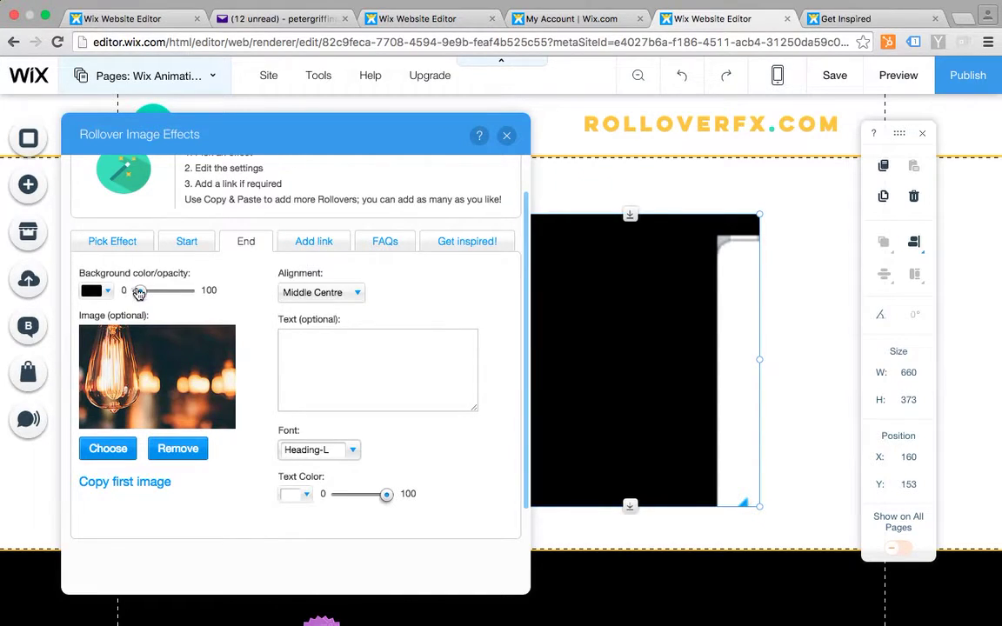
left_click_drag(139, 293, 207, 296)
left_click_drag(188, 296, 122, 296)
left_click(108, 293)
left_click(154, 421)
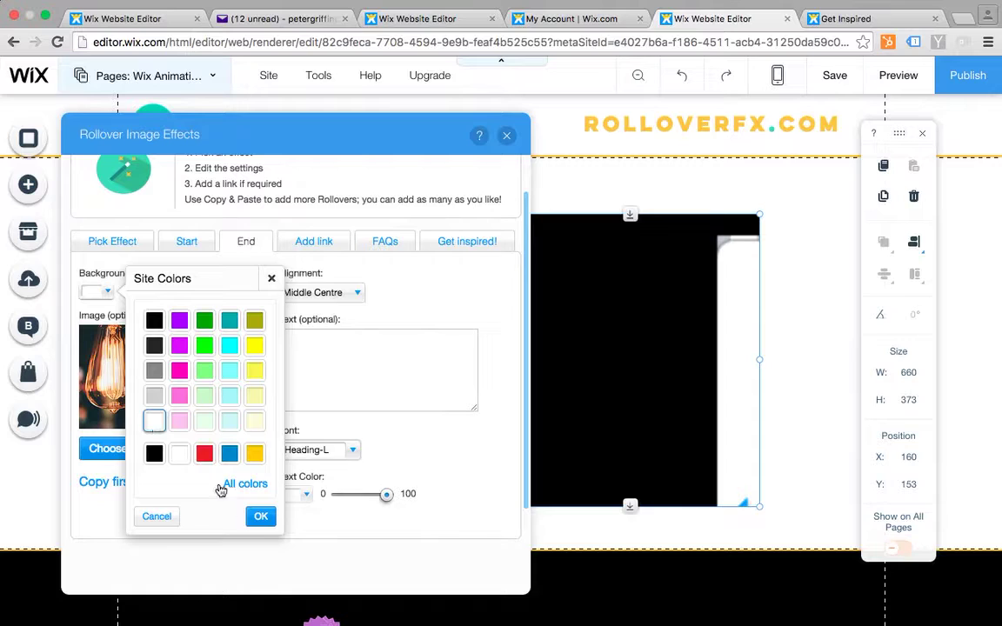
left_click(261, 518)
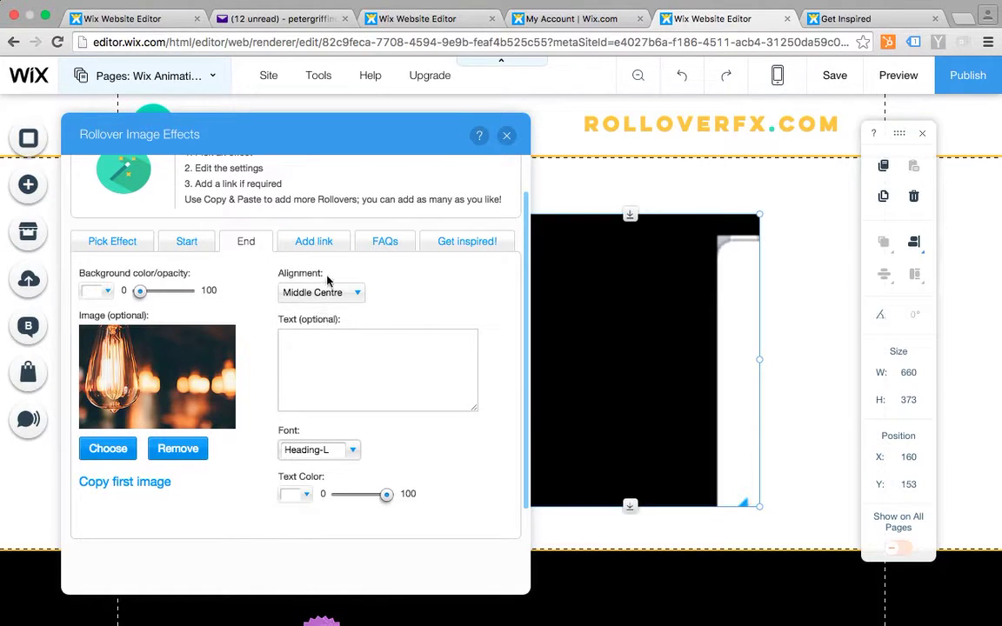
left_click(185, 241)
left_click(143, 293)
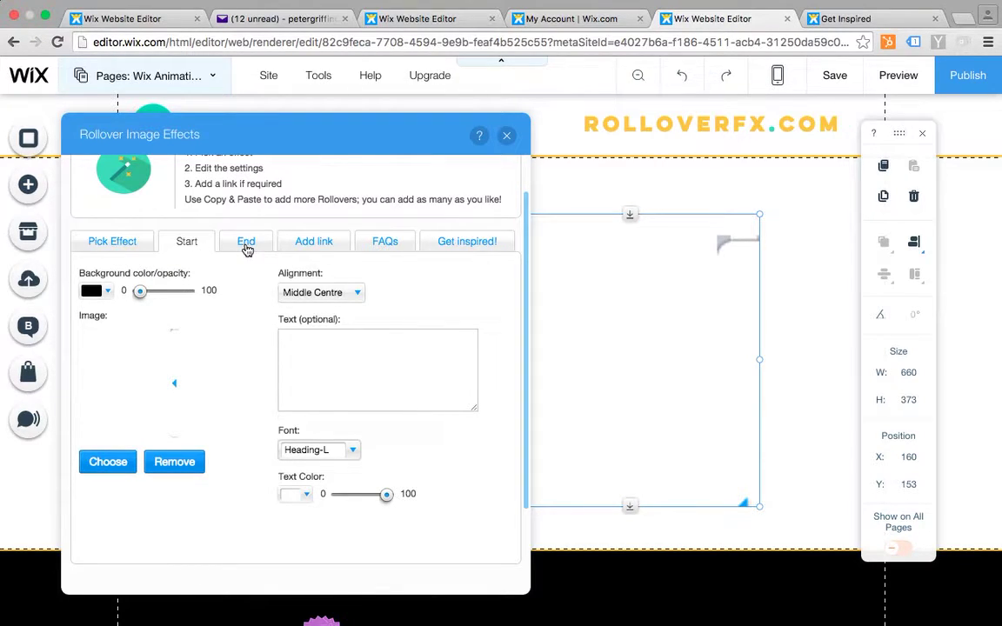
left_click(246, 245)
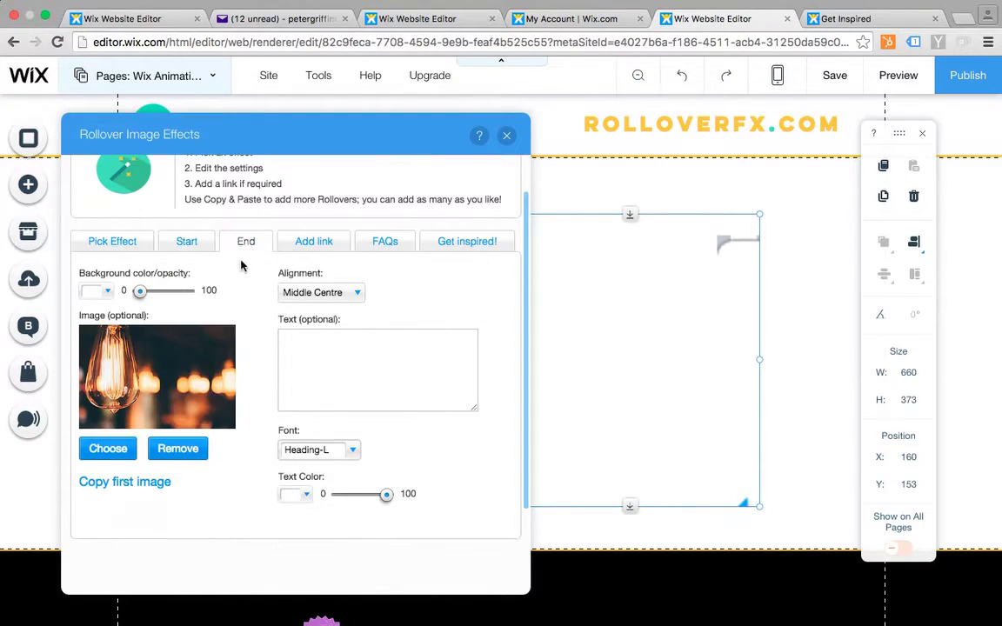
Set the template popup screenshot as the end-state image
left_click(115, 451)
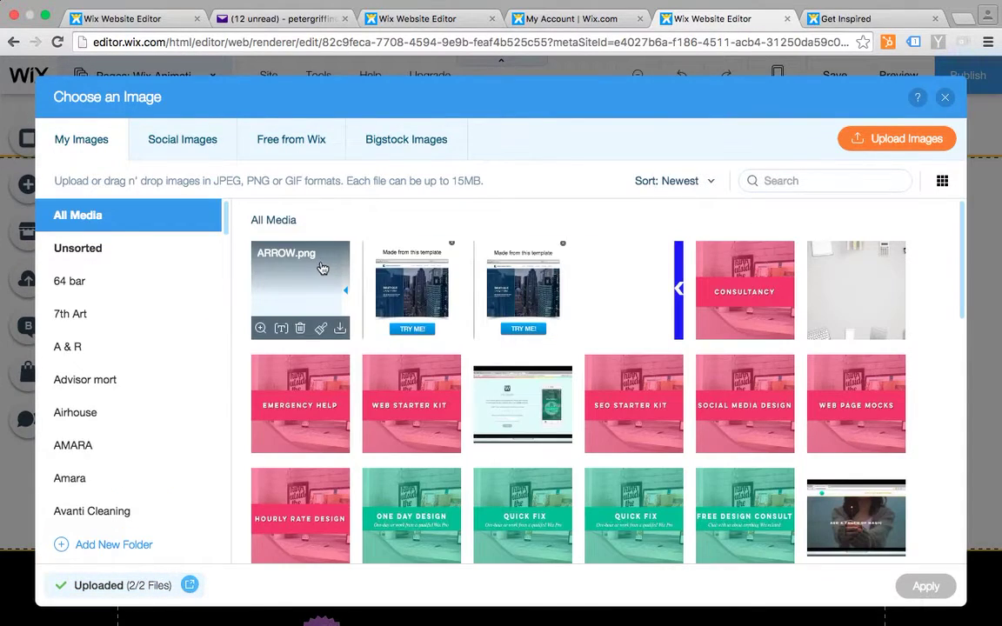
left_click(412, 278)
left_click(921, 587)
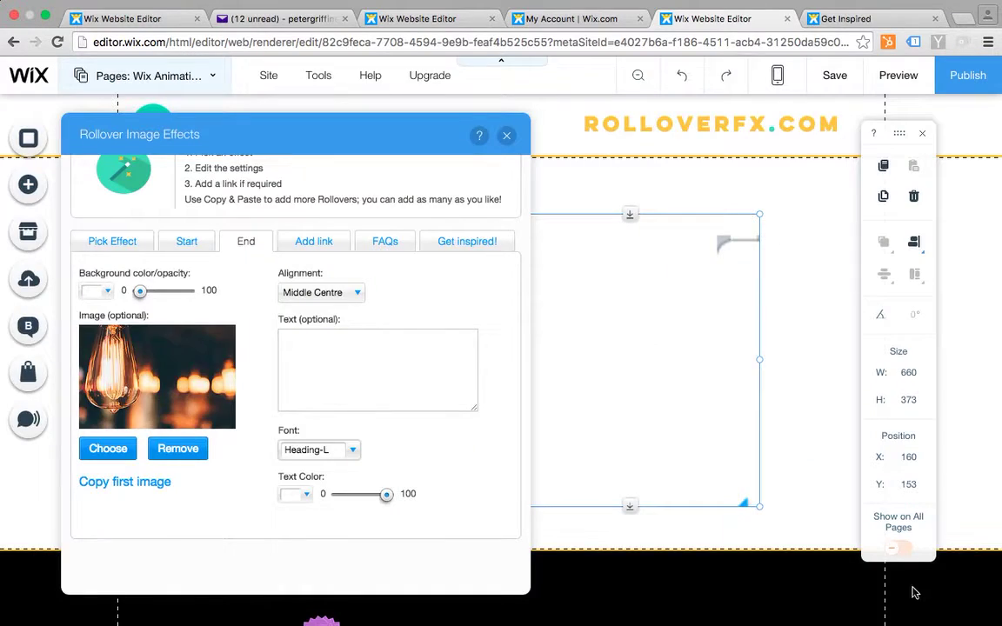
Close the rollover settings and resize the element to 270 wide by 321 high
left_click(510, 137)
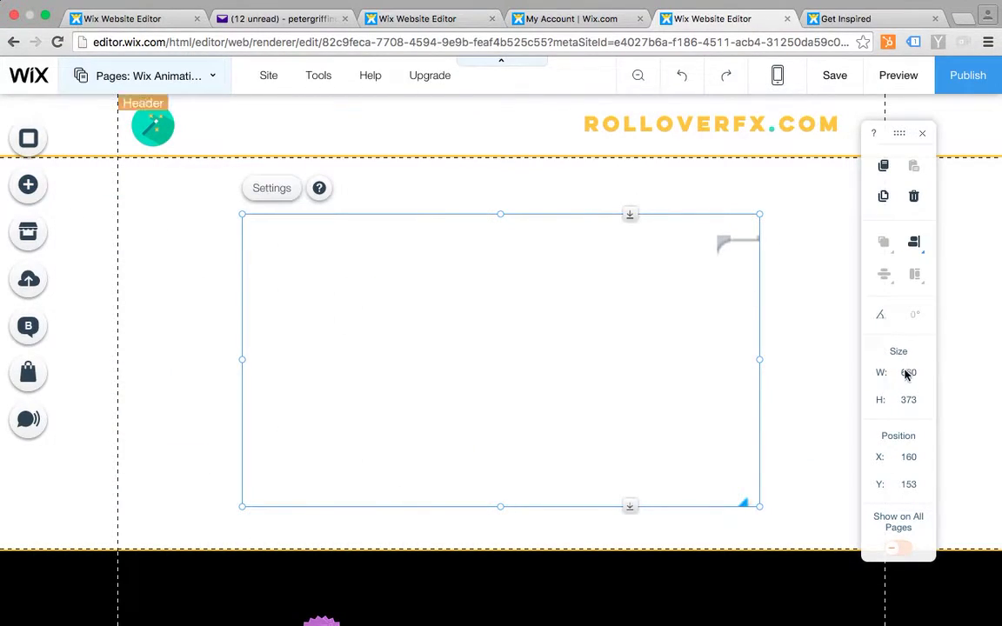
type("0")
key("Tab")
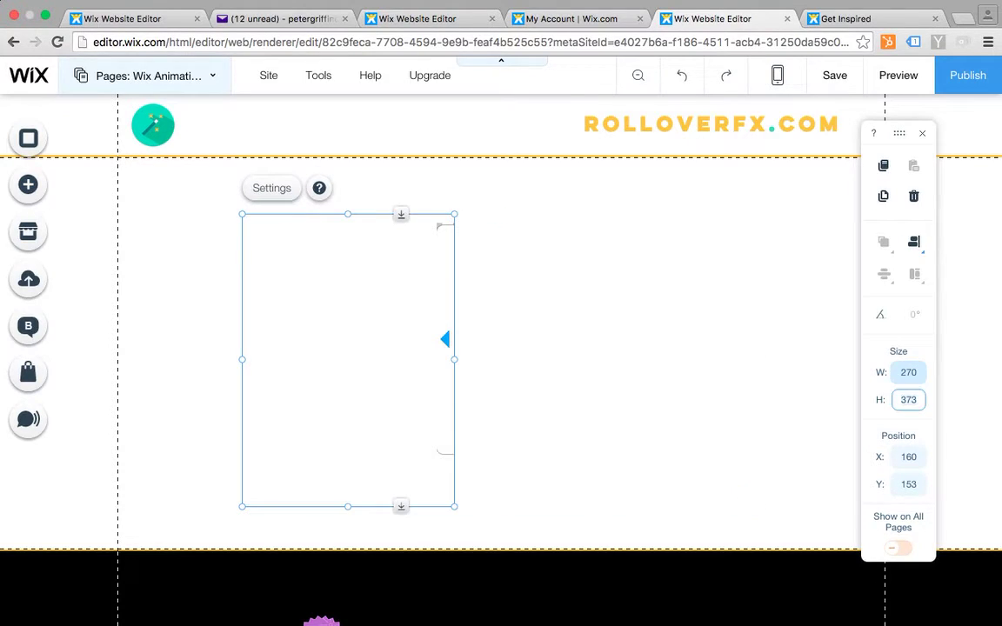
type("321")
key("Return")
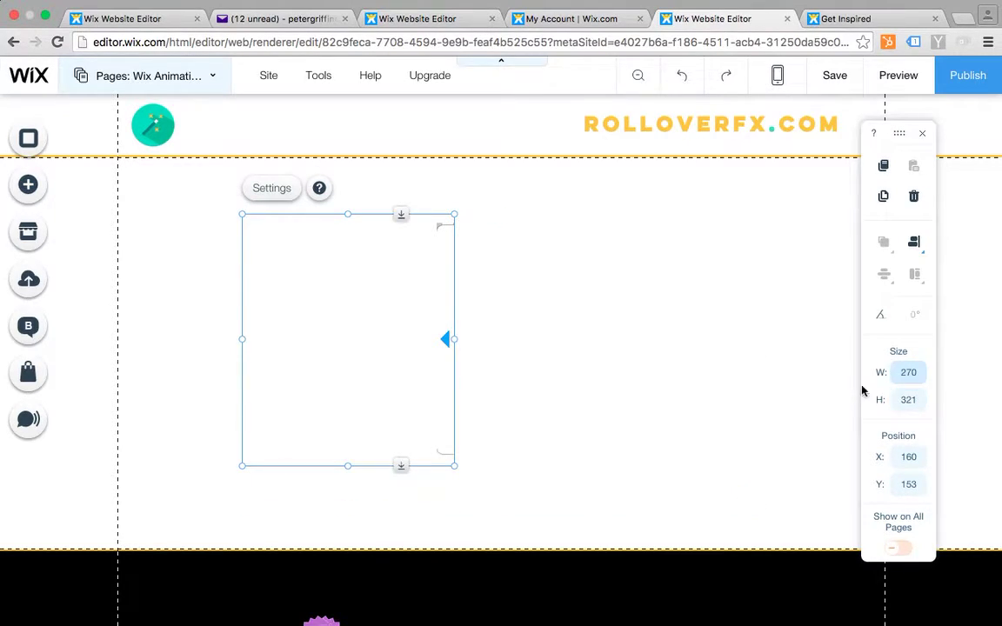
Reselect the rollover and preview the page to check the hover slide-out
left_click(510, 307)
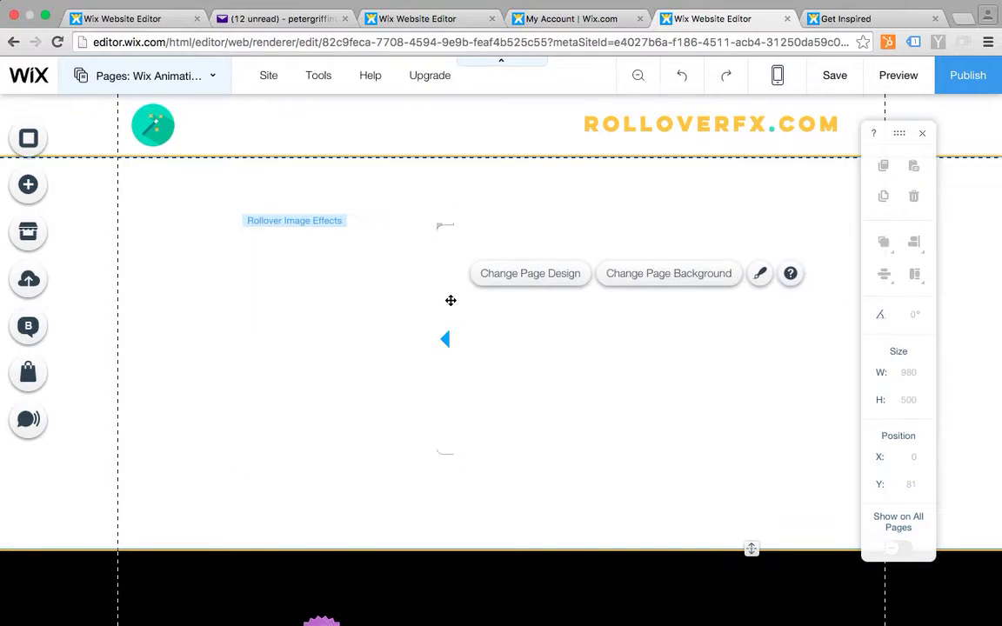
left_click(449, 301)
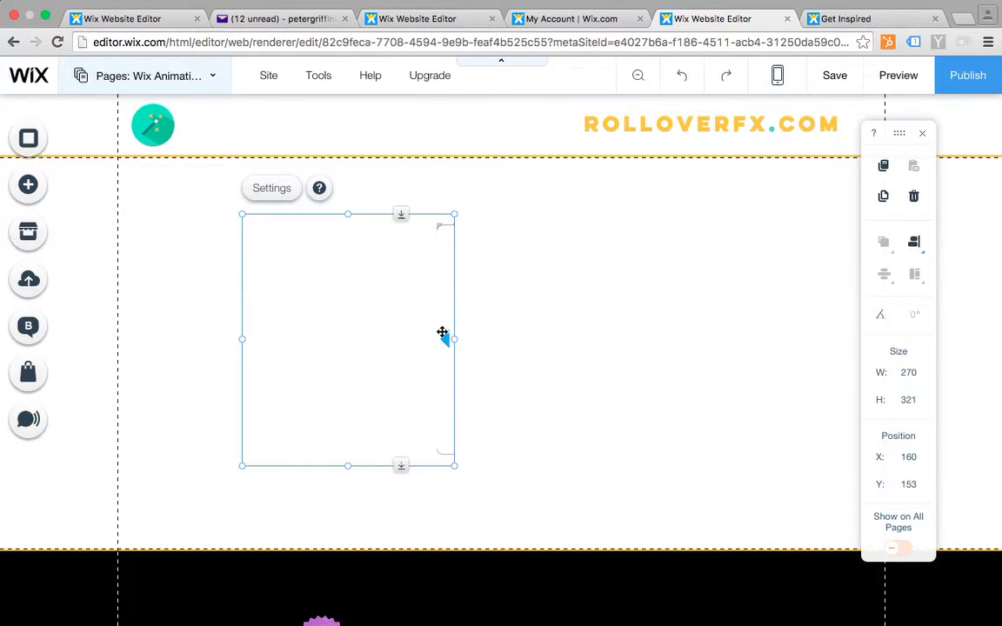
left_click(894, 76)
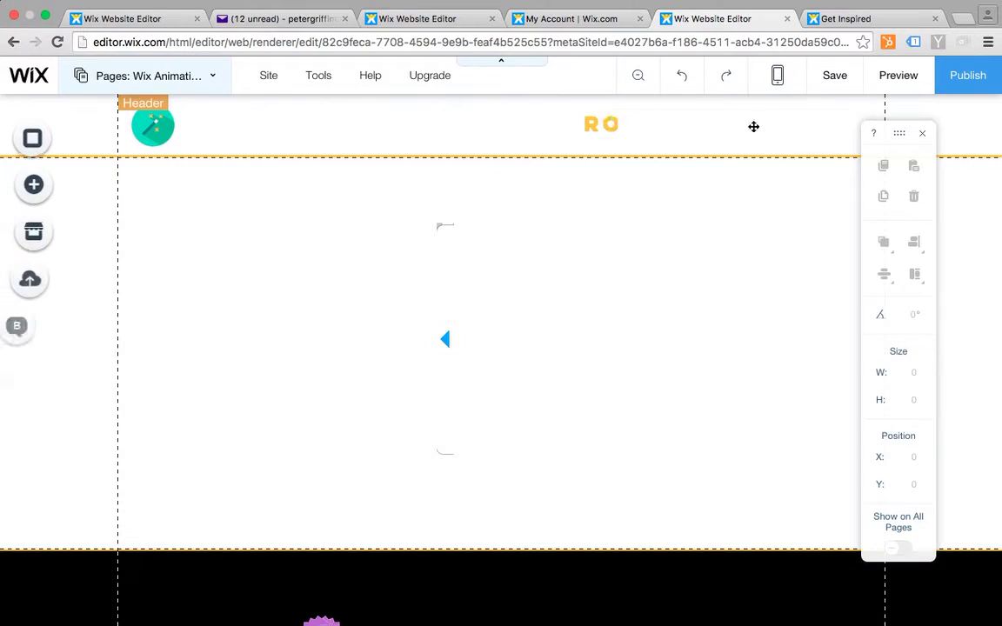
Upload 'Screen Shot 2016-08-08 at 13.00.56.png' and set it as the page background image
left_click(61, 149)
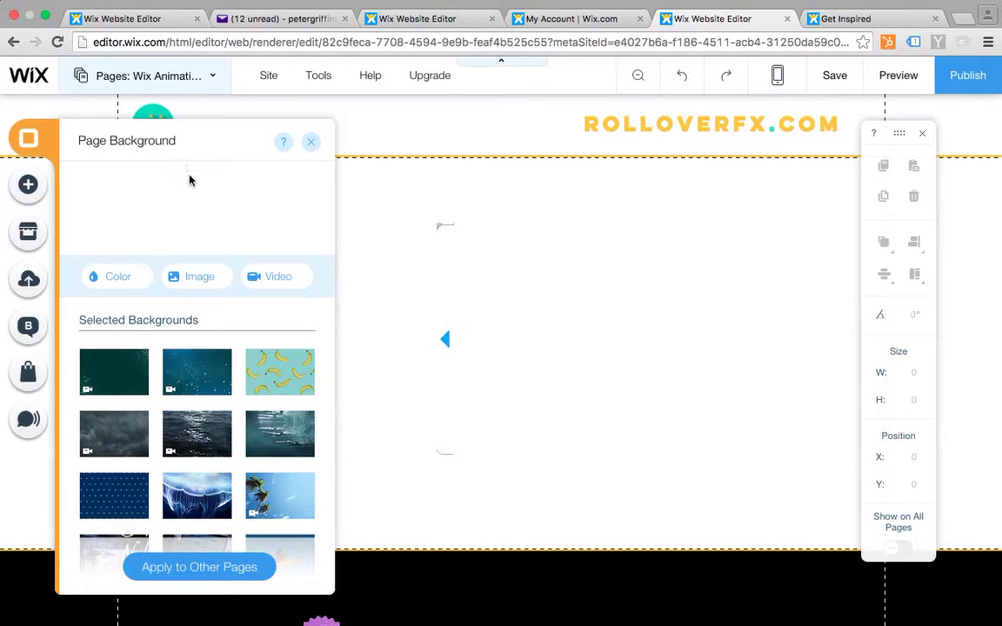
left_click(172, 279)
left_click(900, 144)
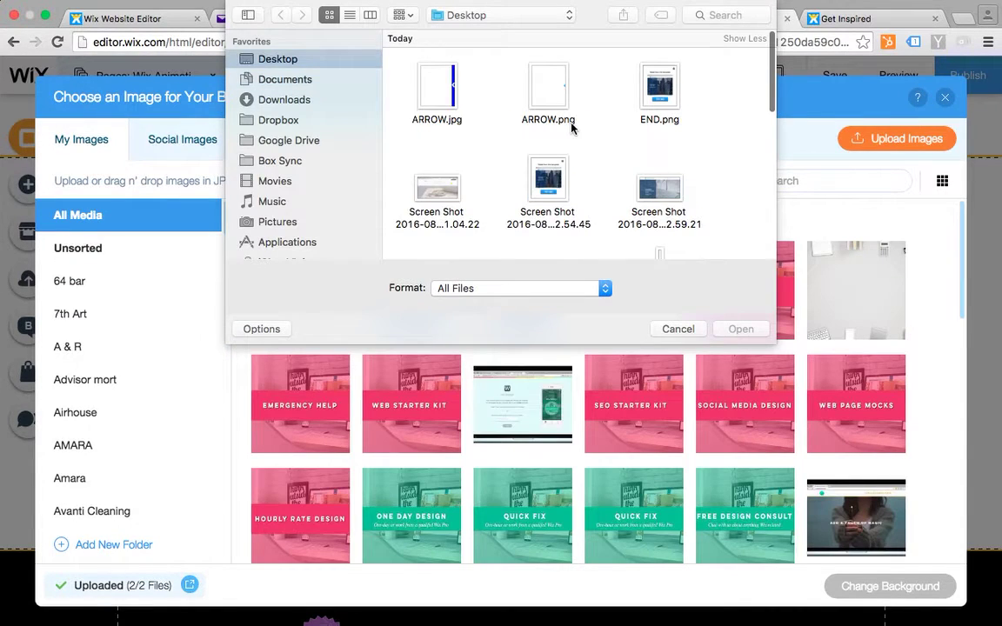
scroll(572, 170, "down", 3)
left_click(542, 197)
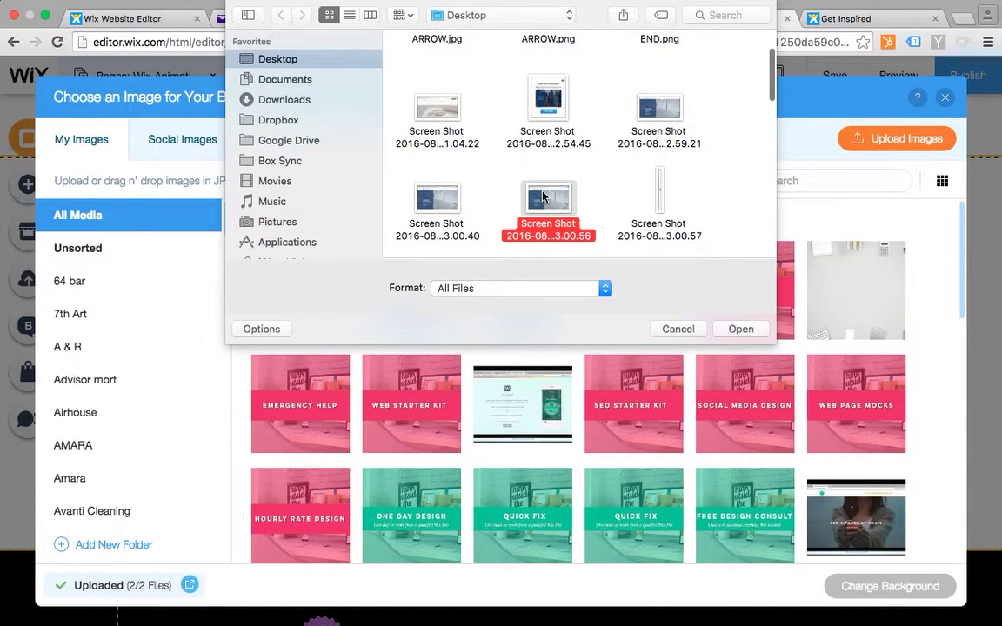
left_click(741, 329)
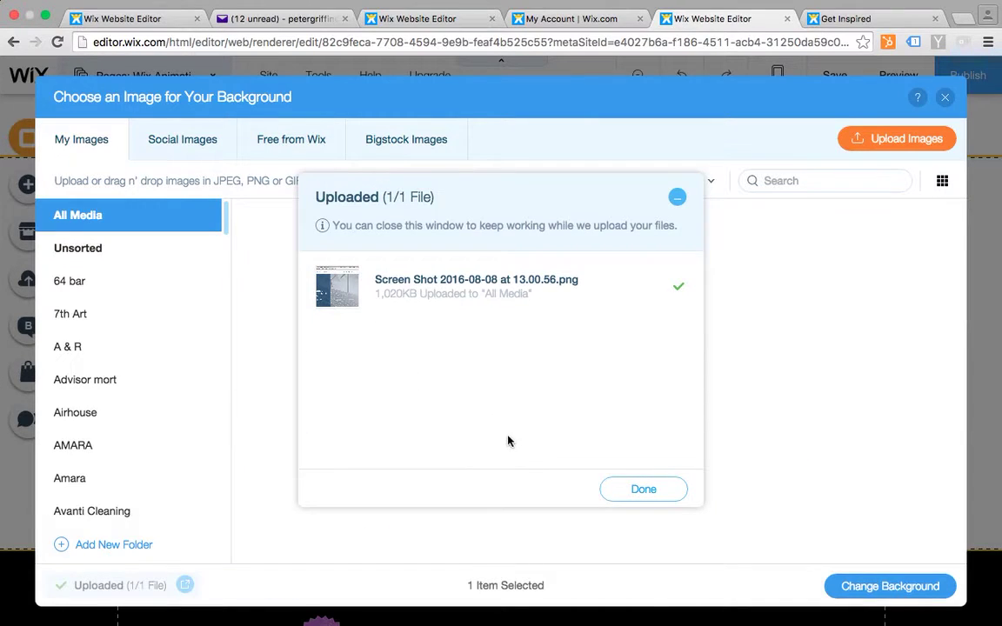
left_click(632, 491)
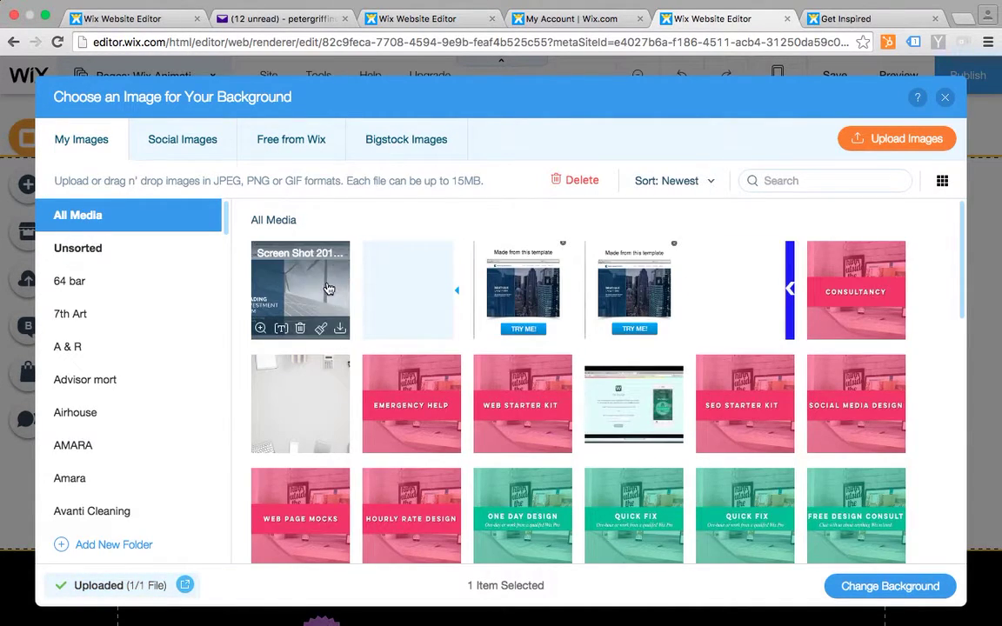
left_click(892, 586)
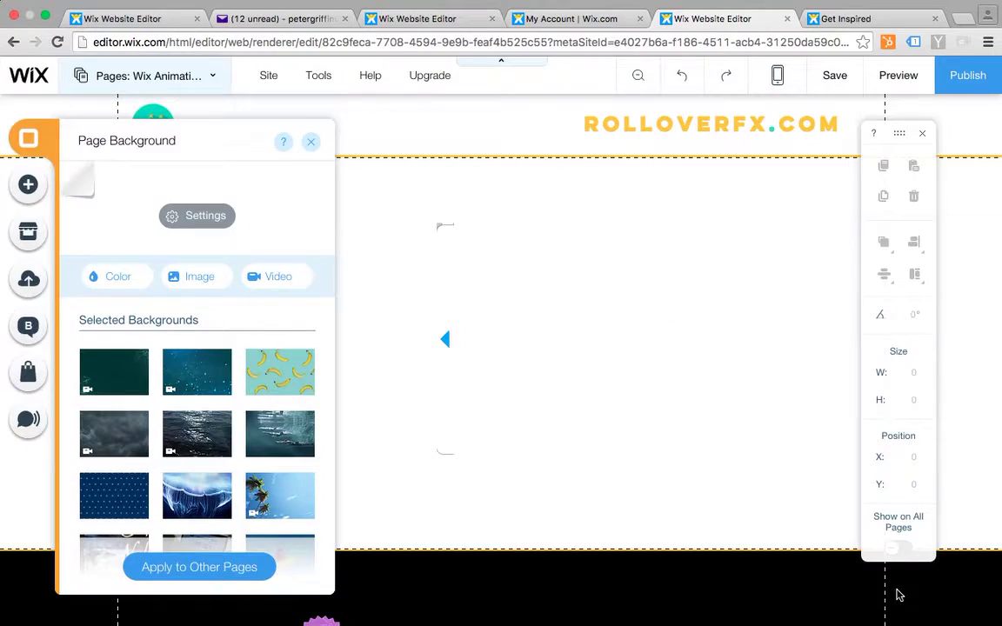
Close the page background panel and select the white rollover strip on the page
left_click(312, 141)
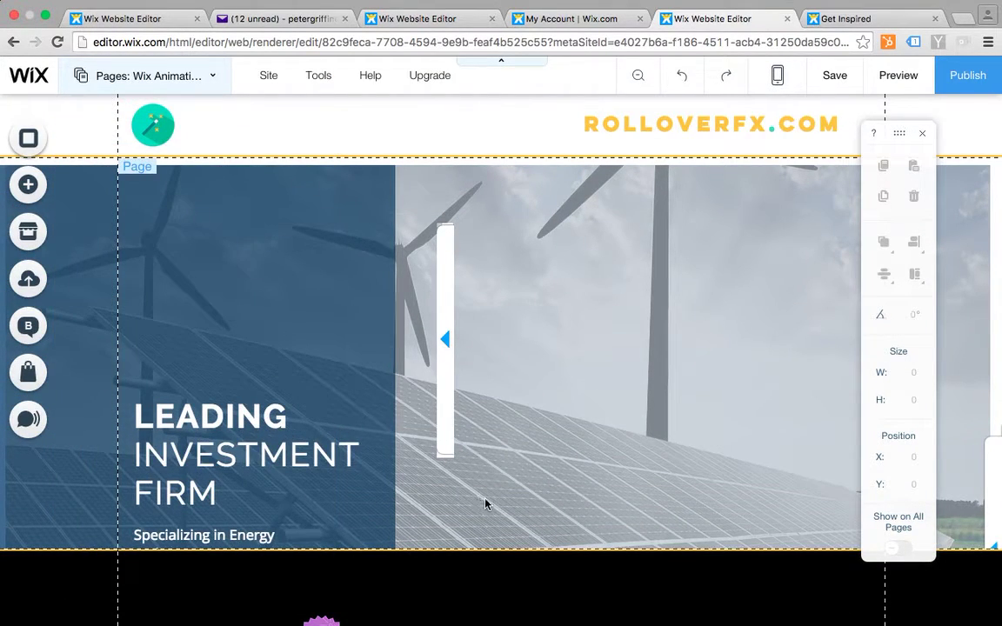
left_click(516, 536)
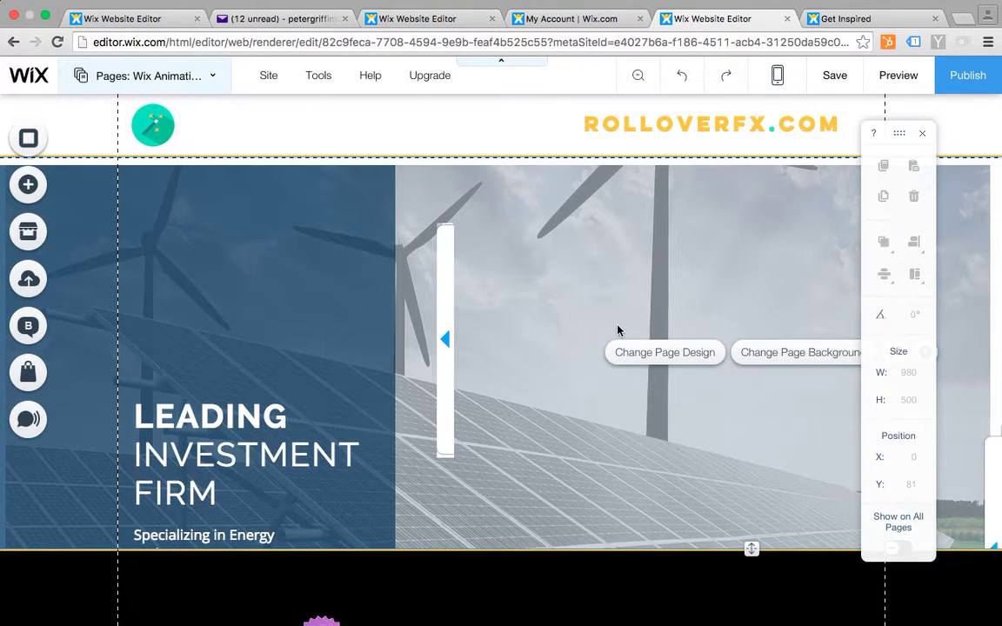
left_click(440, 300)
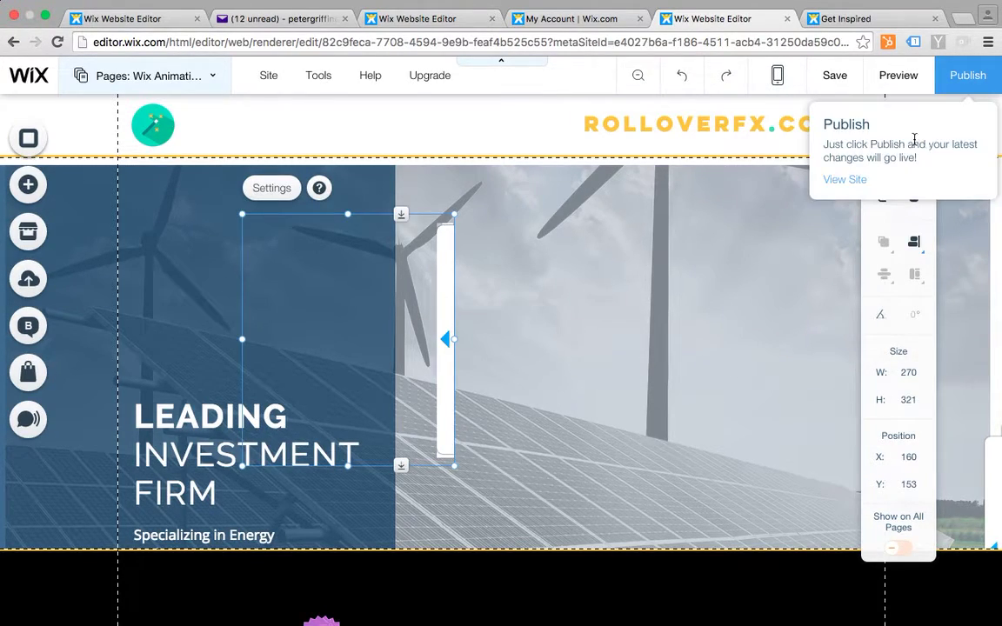
left_click(923, 133)
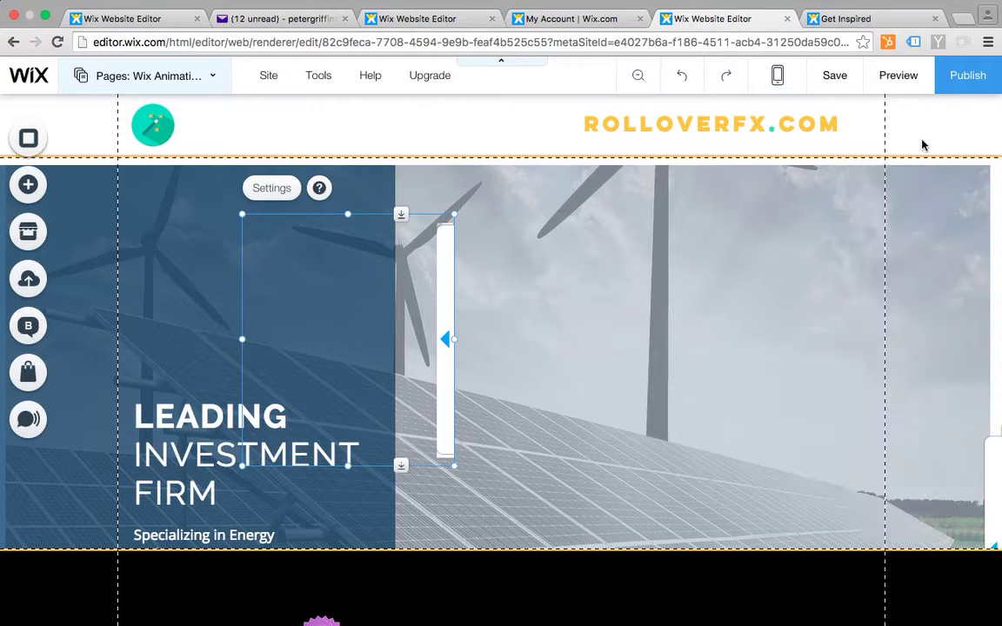
Preview the page, then back in the editor drag the rollover side tab further right
left_click(899, 76)
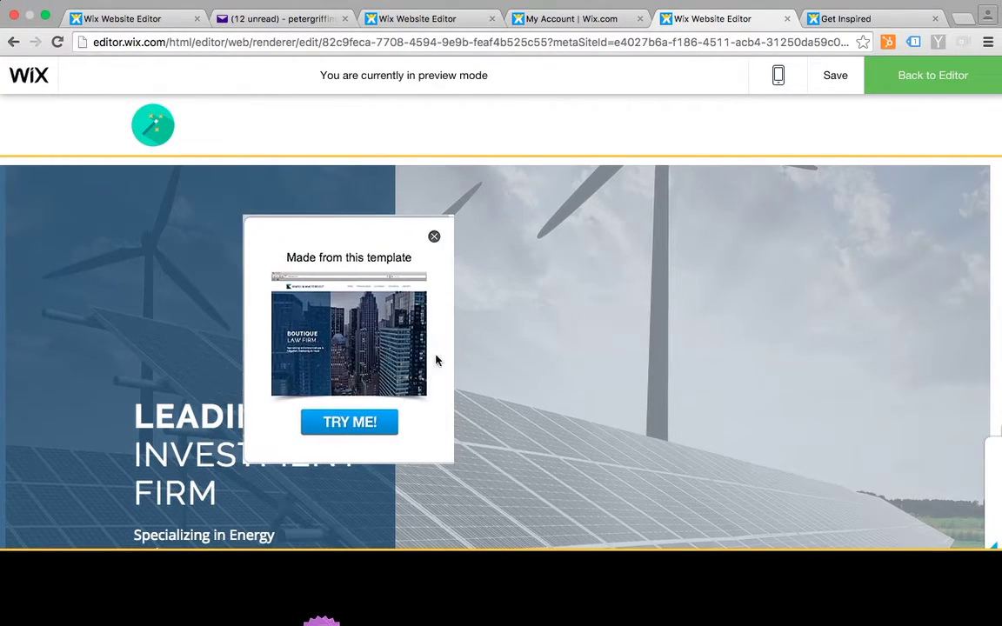
left_click(879, 85)
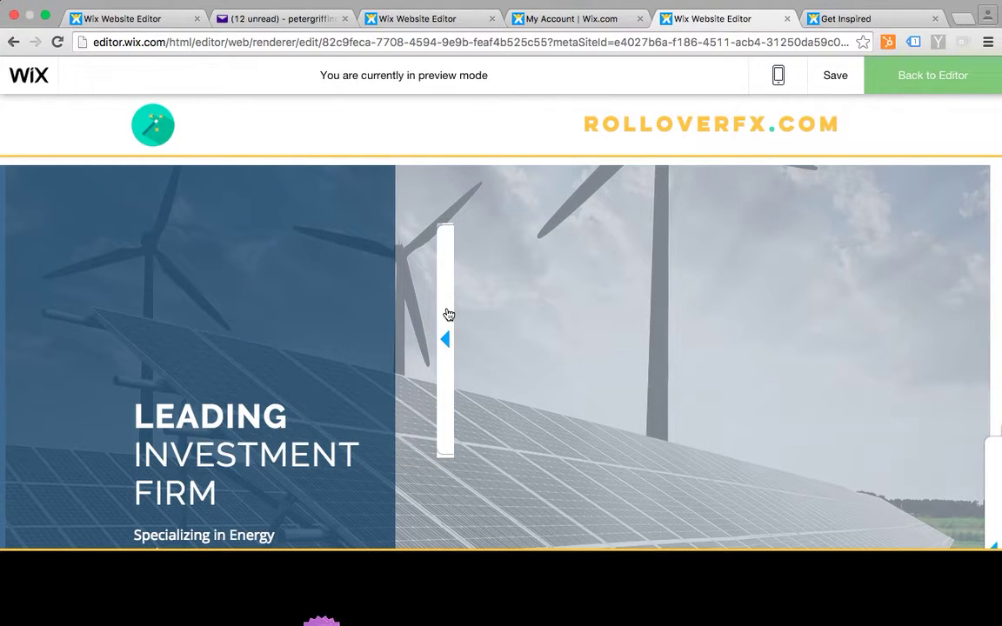
left_click_drag(448, 311, 795, 354)
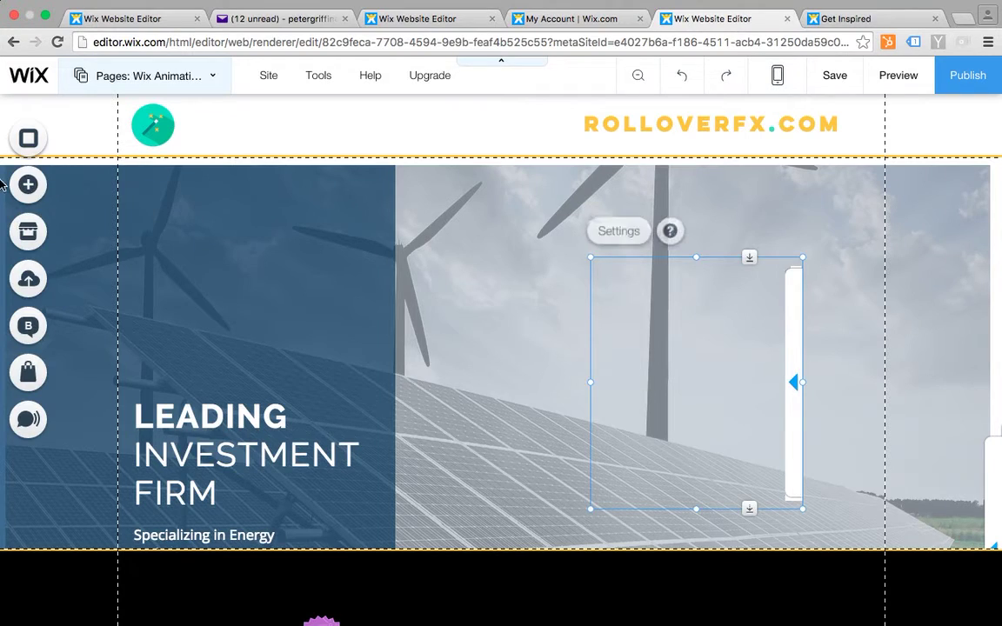
Add a white box from the Box elements and place it on the page
left_click(58, 188)
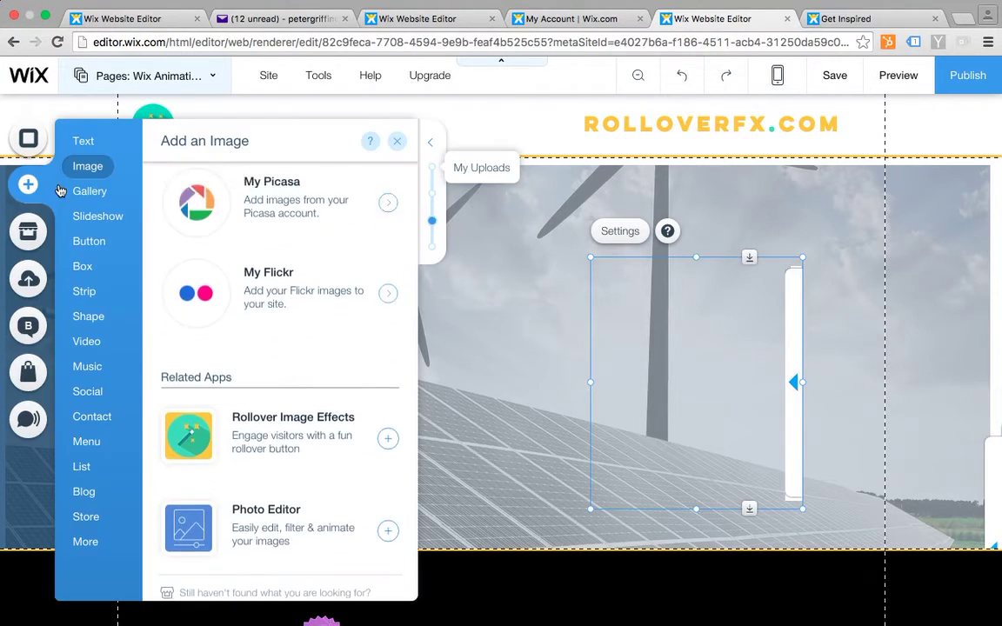
left_click(89, 191)
left_click(104, 265)
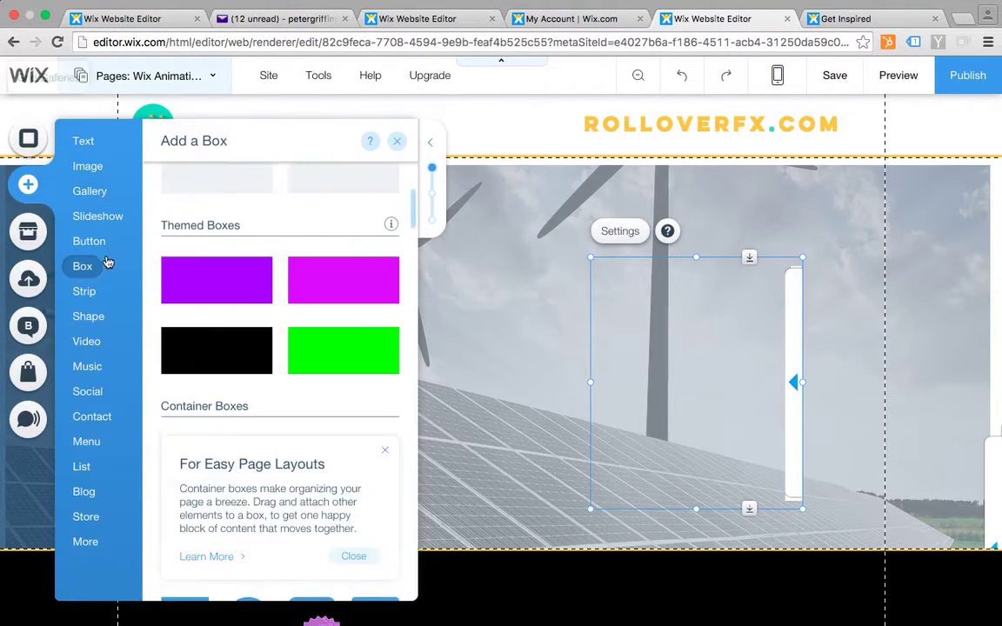
left_click_drag(336, 315, 477, 313)
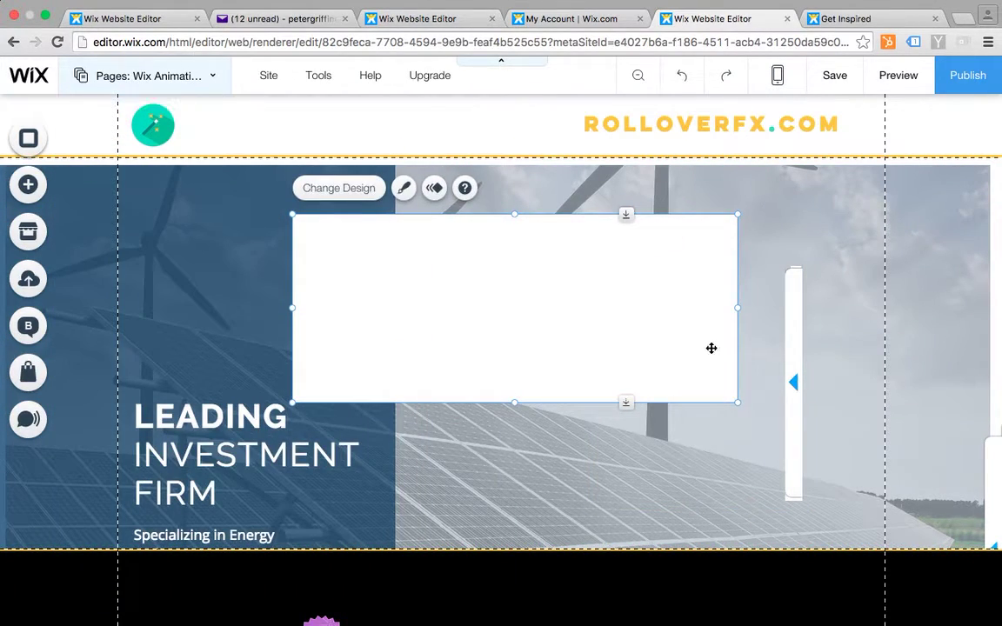
Make the box taller, reposition it, drop the rollover tab inside, and narrow it from the left
left_click_drag(784, 380, 622, 329)
left_click(358, 334)
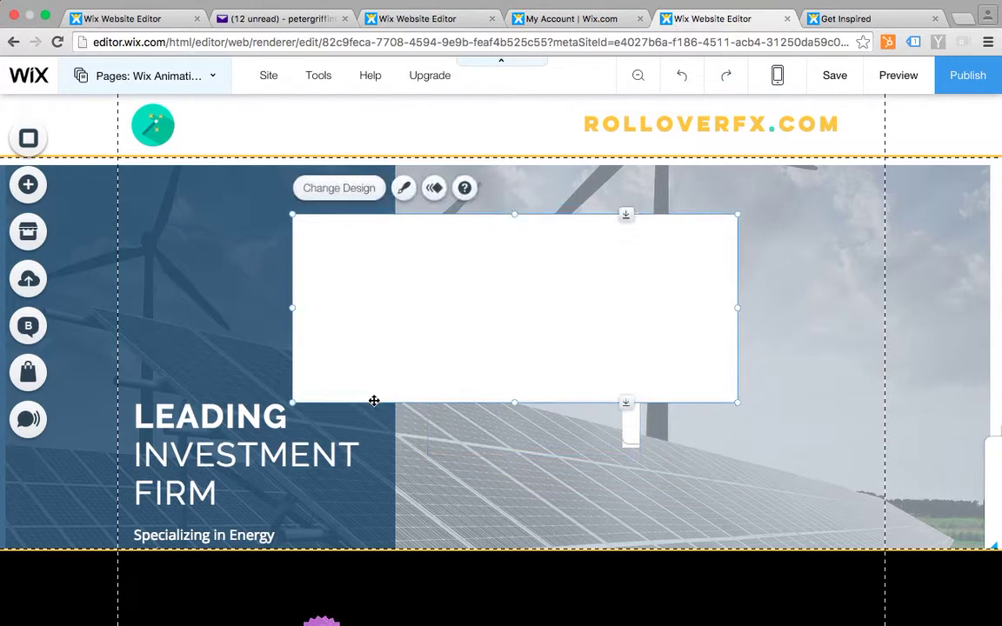
left_click_drag(376, 405, 383, 509)
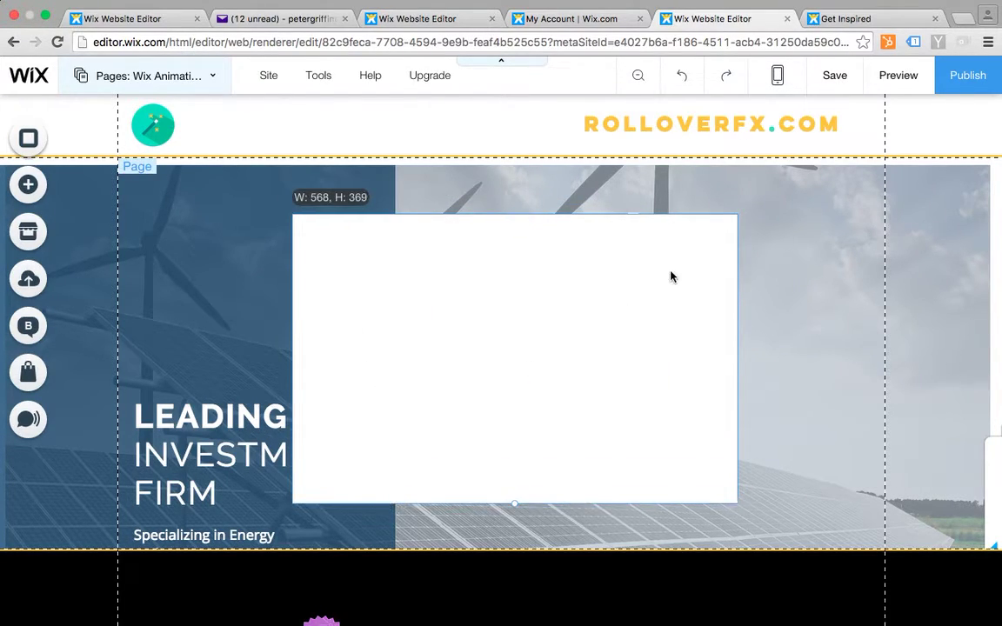
left_click_drag(588, 306, 473, 351)
left_click_drag(634, 241, 583, 326)
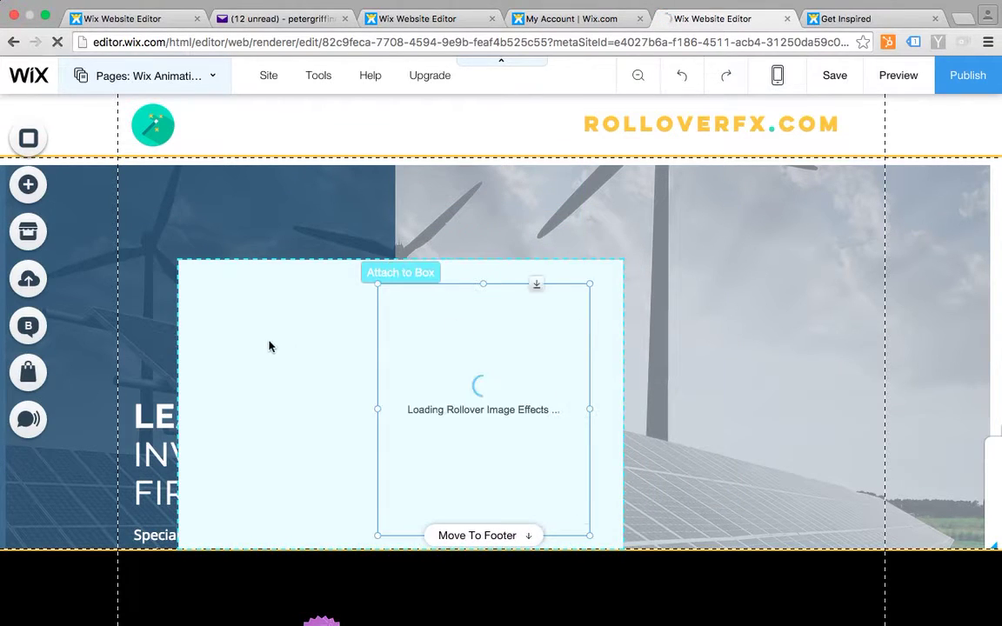
left_click(181, 372)
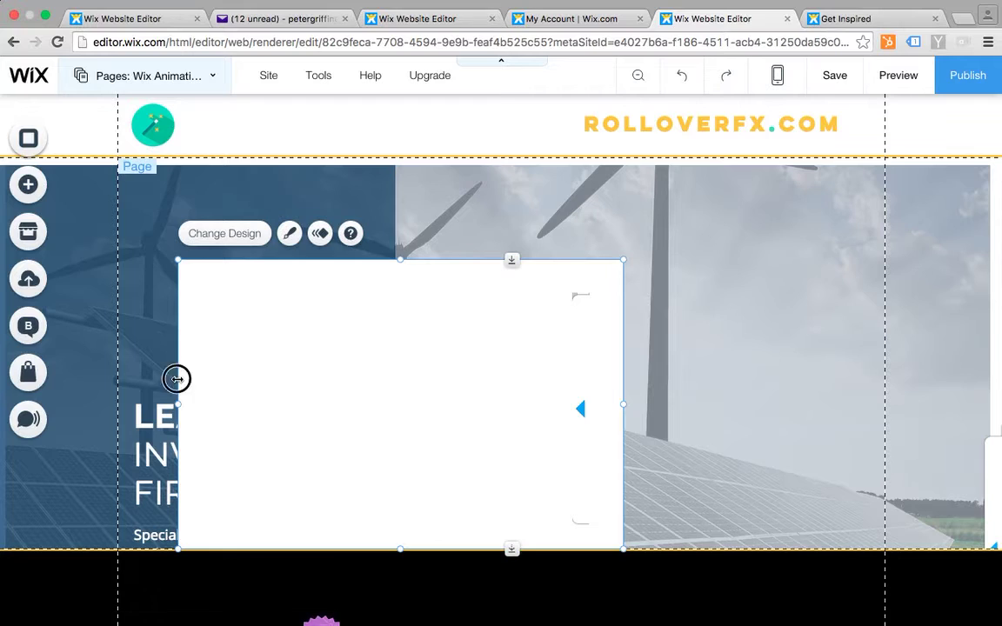
left_click_drag(177, 378, 339, 394)
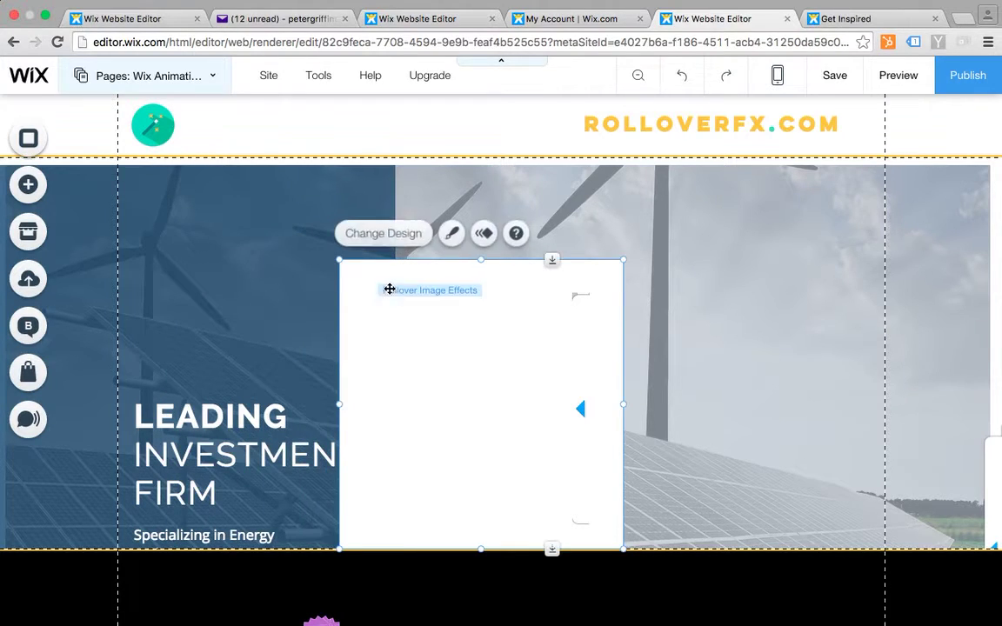
Set the container box's background opacity to 0% in its customized design settings
left_click(383, 236)
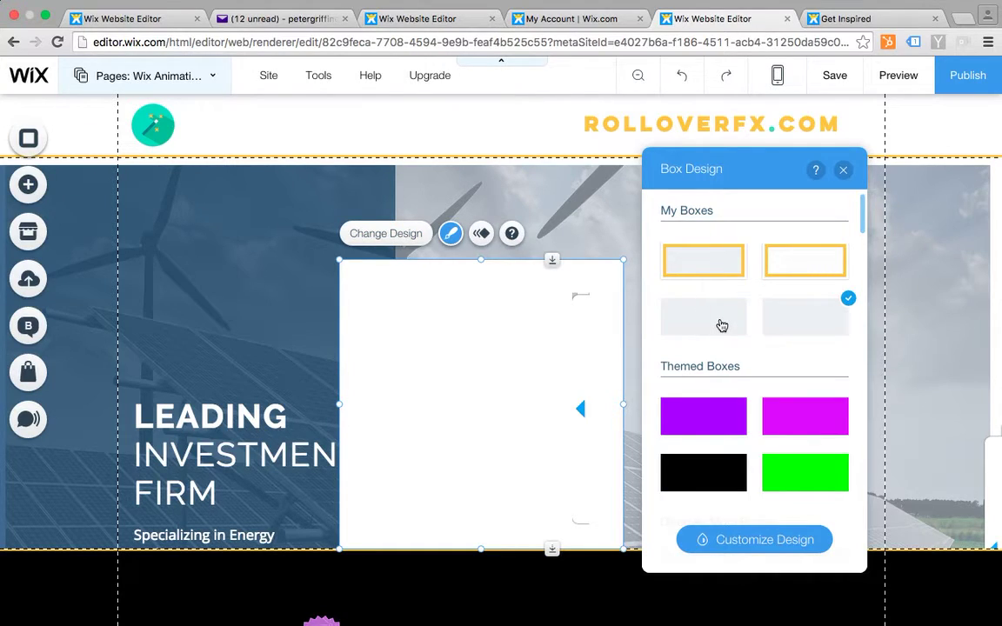
left_click(760, 541)
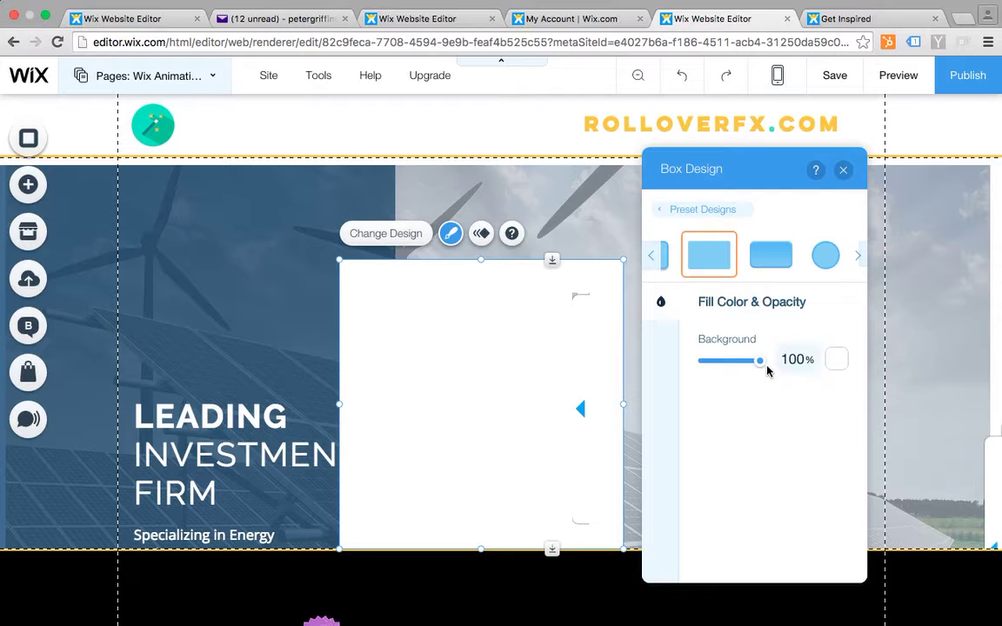
left_click(760, 364)
left_click_drag(760, 363, 696, 359)
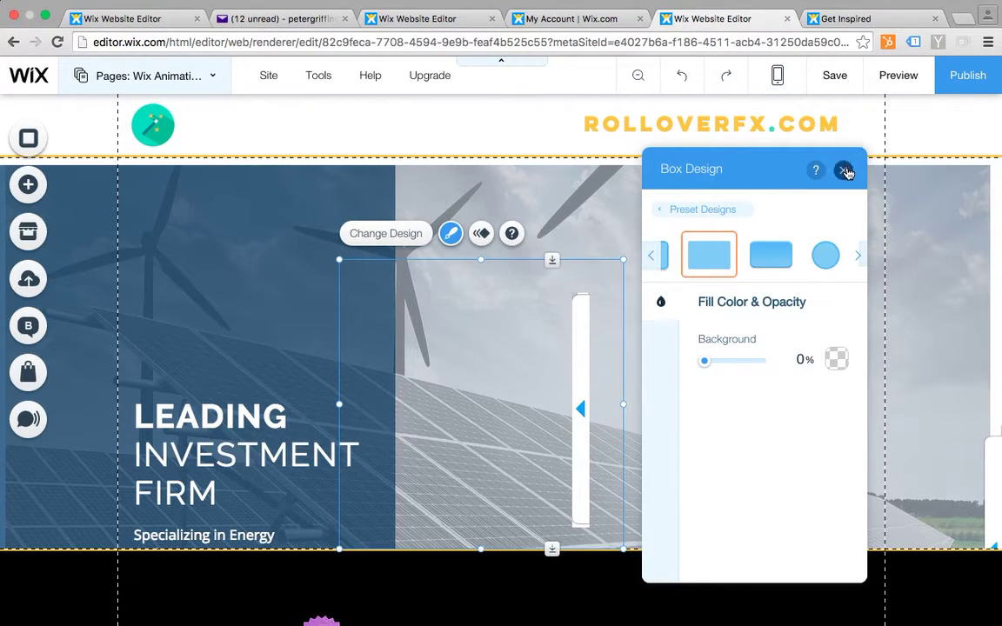
left_click(523, 329)
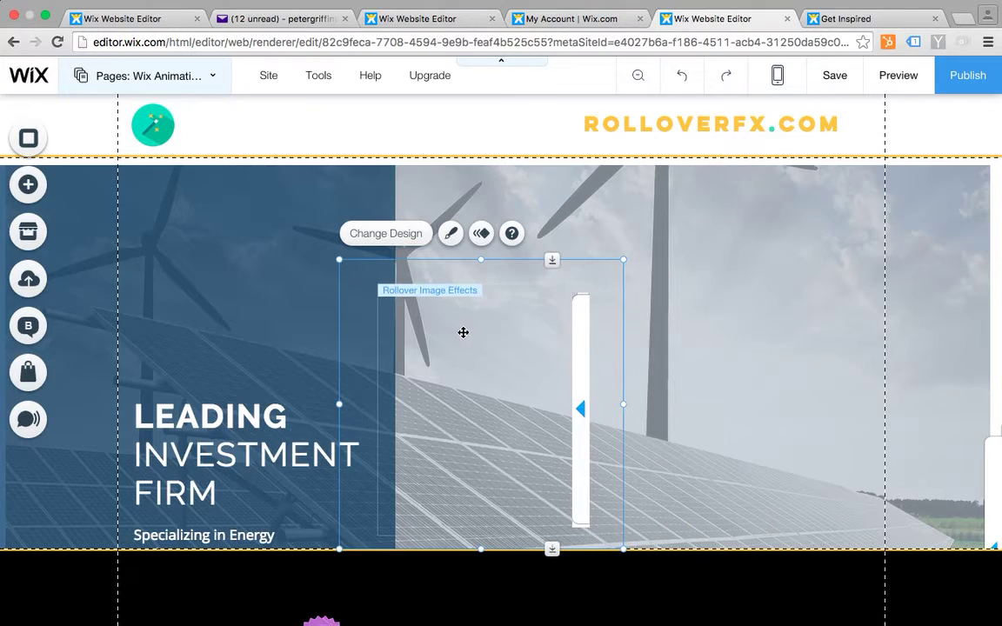
Move the box holding the rollover tab toward the page's lower right
right_click(372, 293)
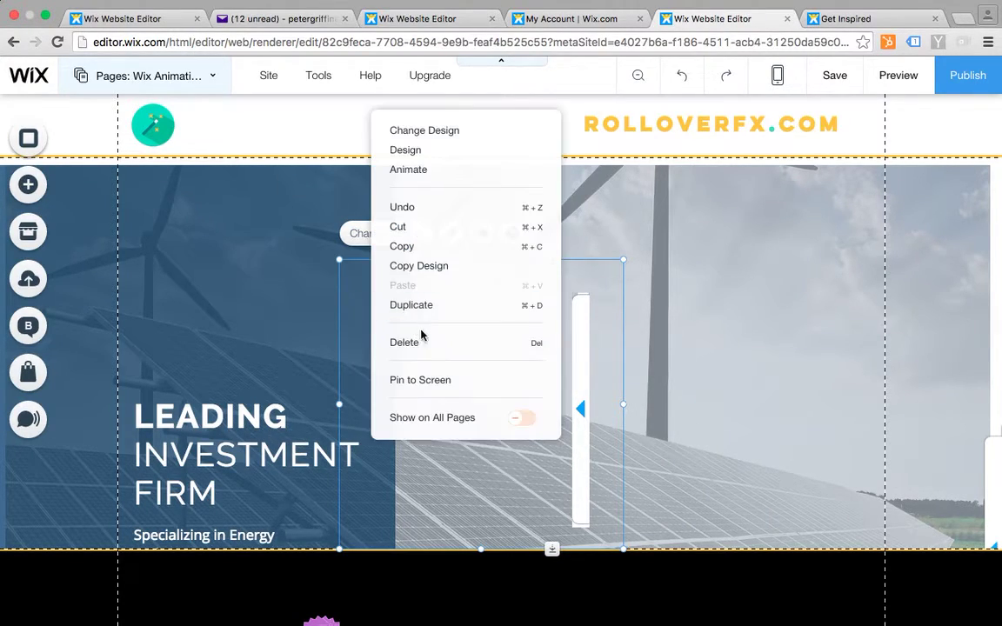
left_click(478, 382)
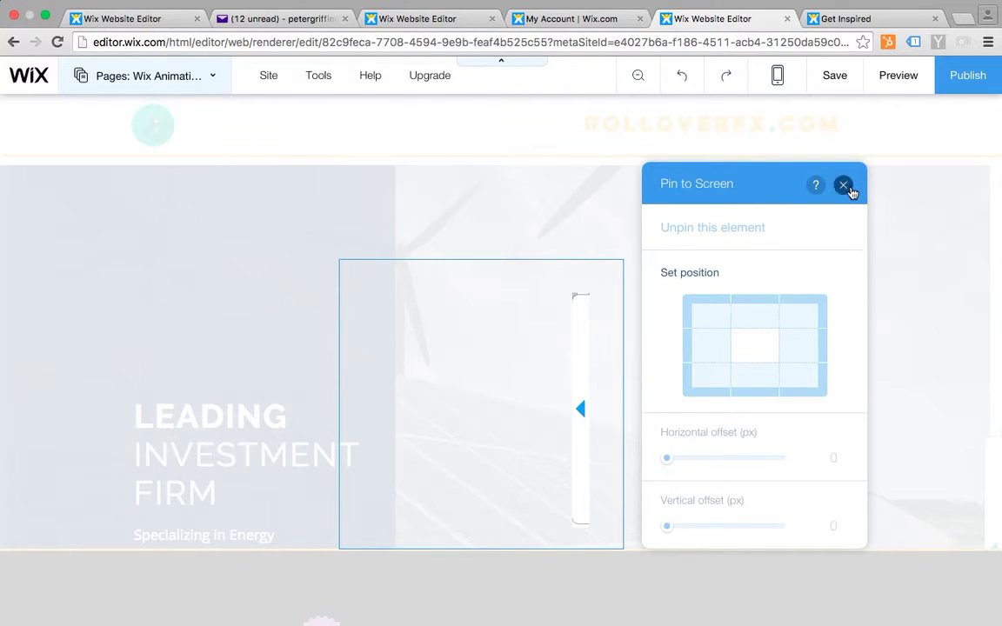
left_click(634, 290)
left_click_drag(540, 279, 810, 388)
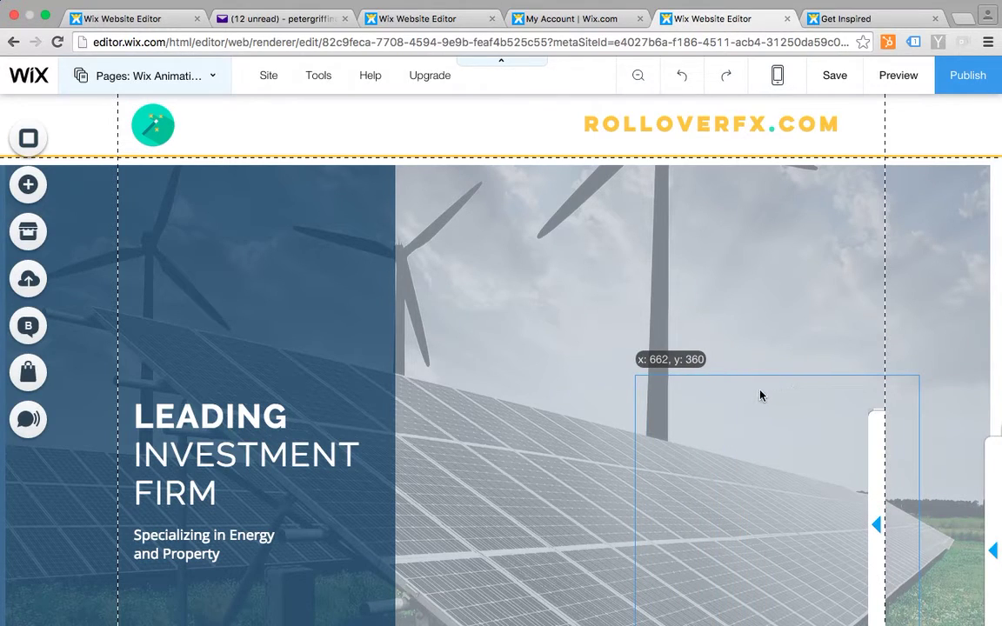
Pin the box to the screen's bottom-right with 20 px offsets, preview, then view the Horus Capital site
right_click(694, 394)
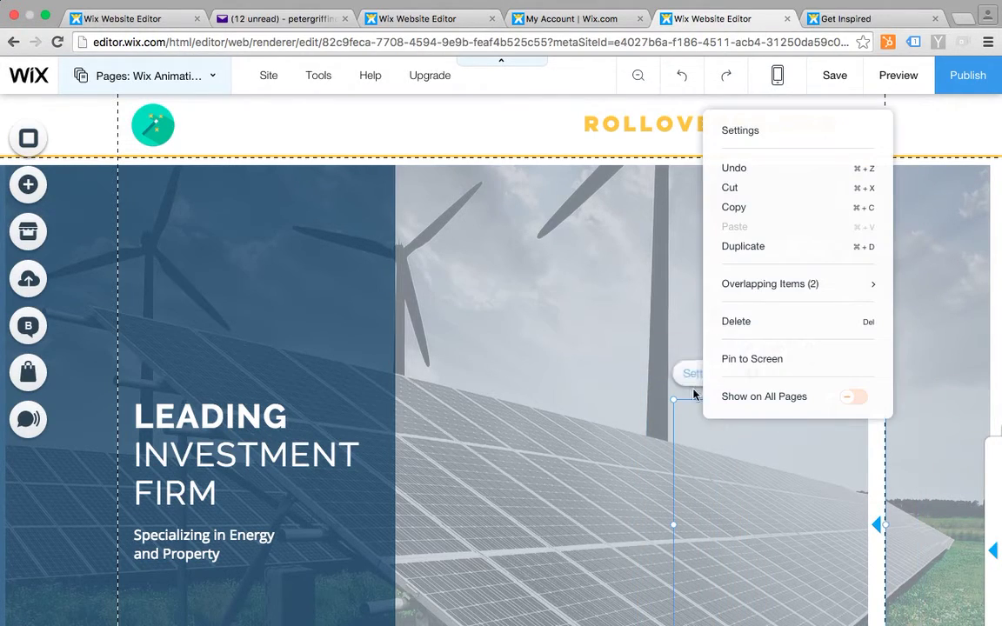
left_click(763, 361)
left_click(599, 406)
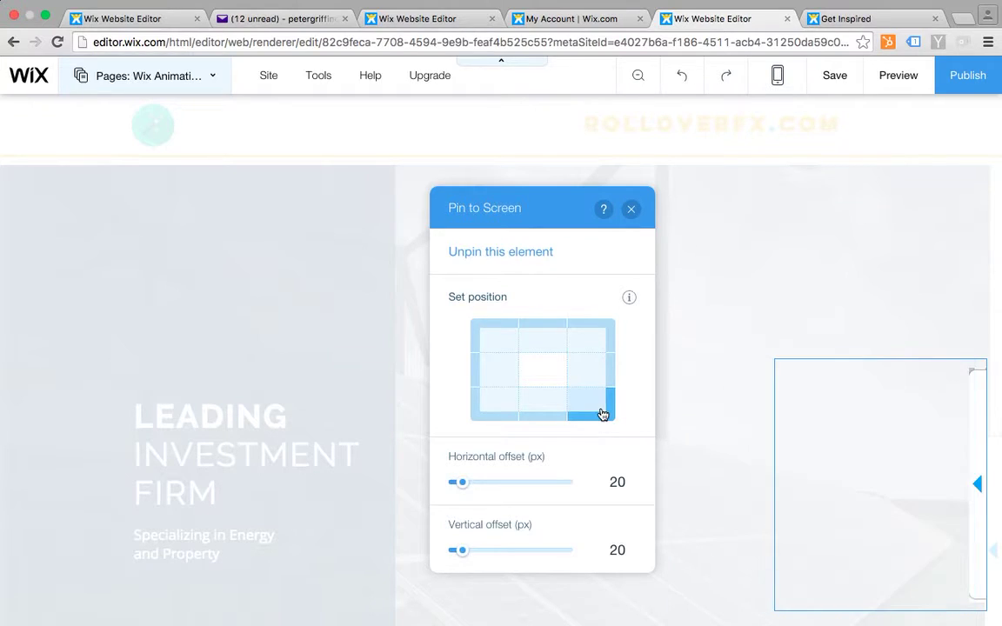
left_click(631, 208)
key("ctrl+shift+p")
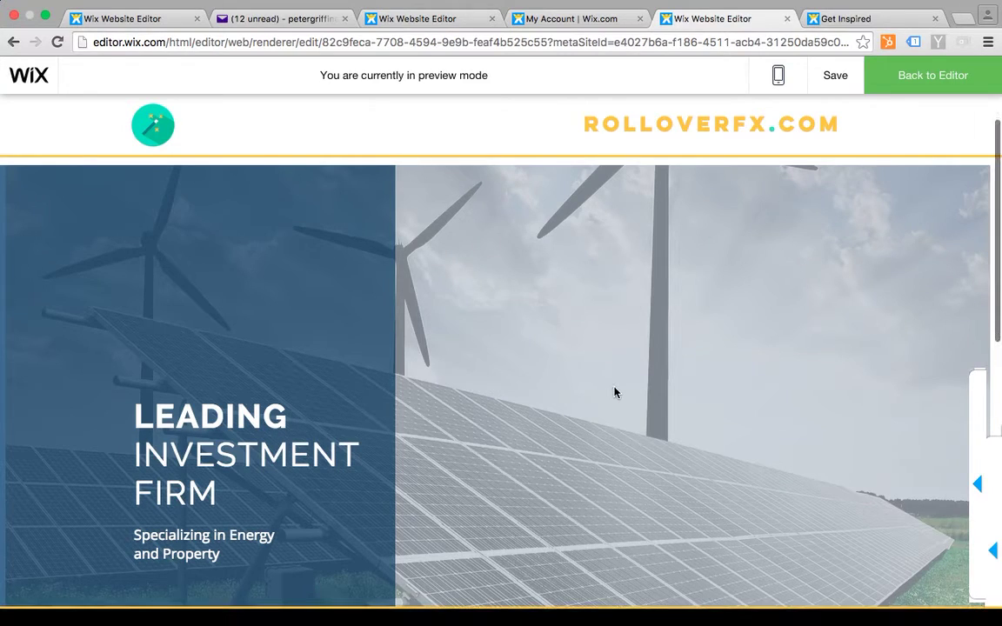
left_click(826, 19)
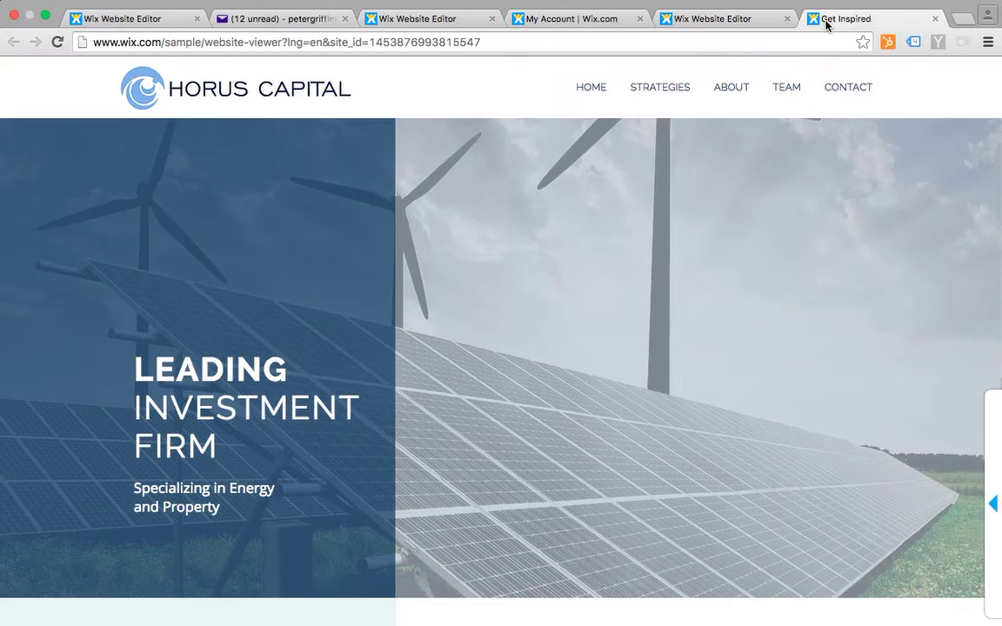
Slide out the 'Made from this template' popup, close and reopen it, then return to the preview
left_click(993, 499)
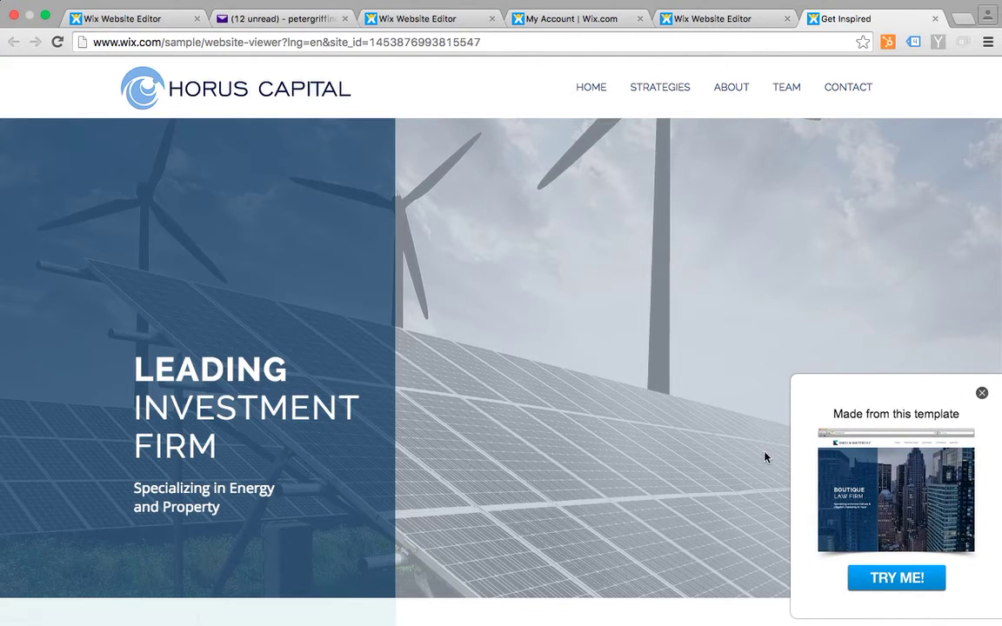
left_click(983, 393)
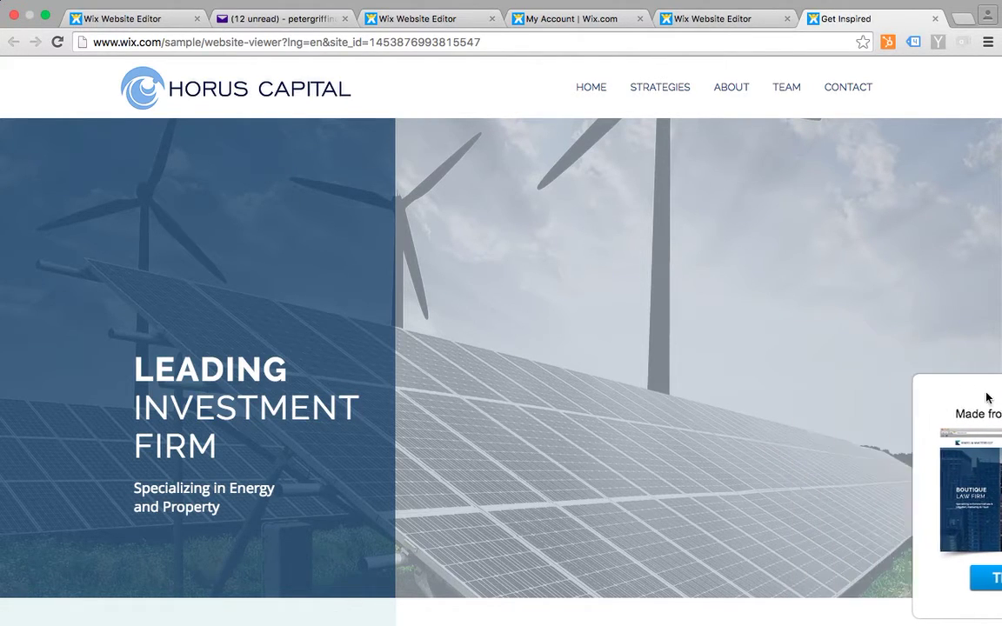
left_click(991, 508)
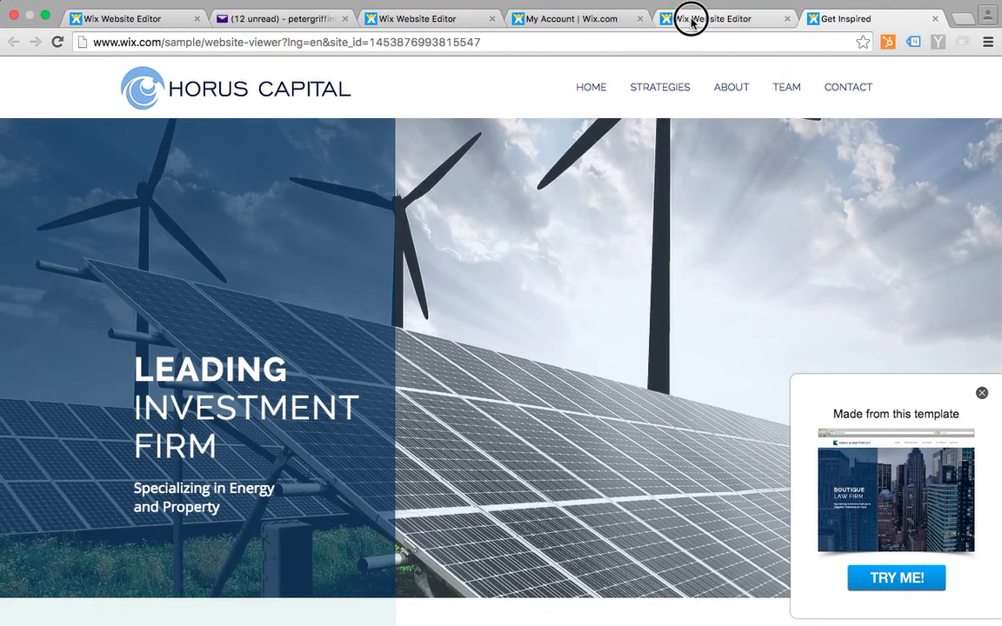
left_click(691, 18)
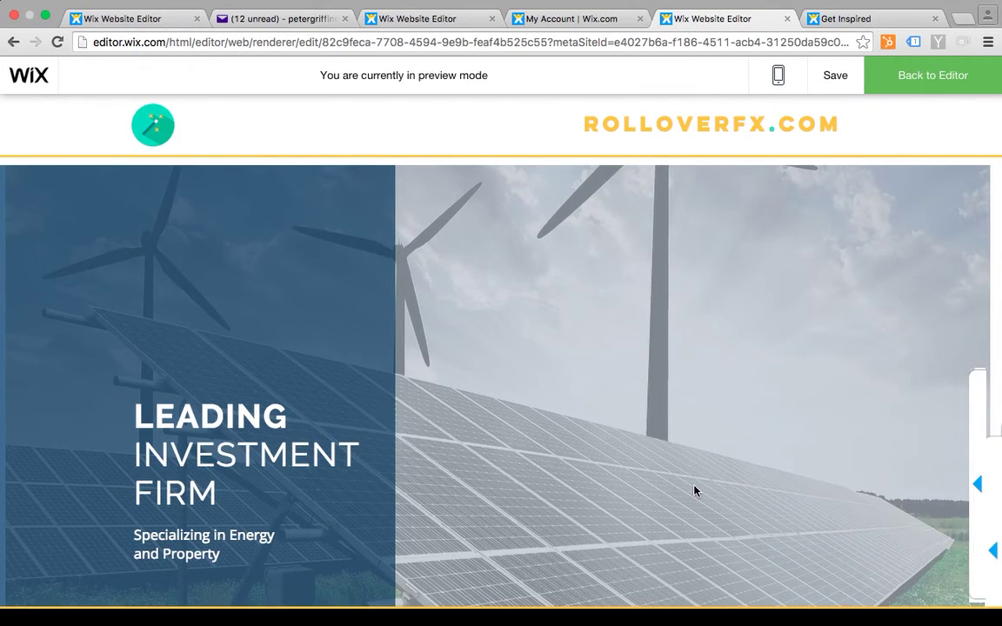